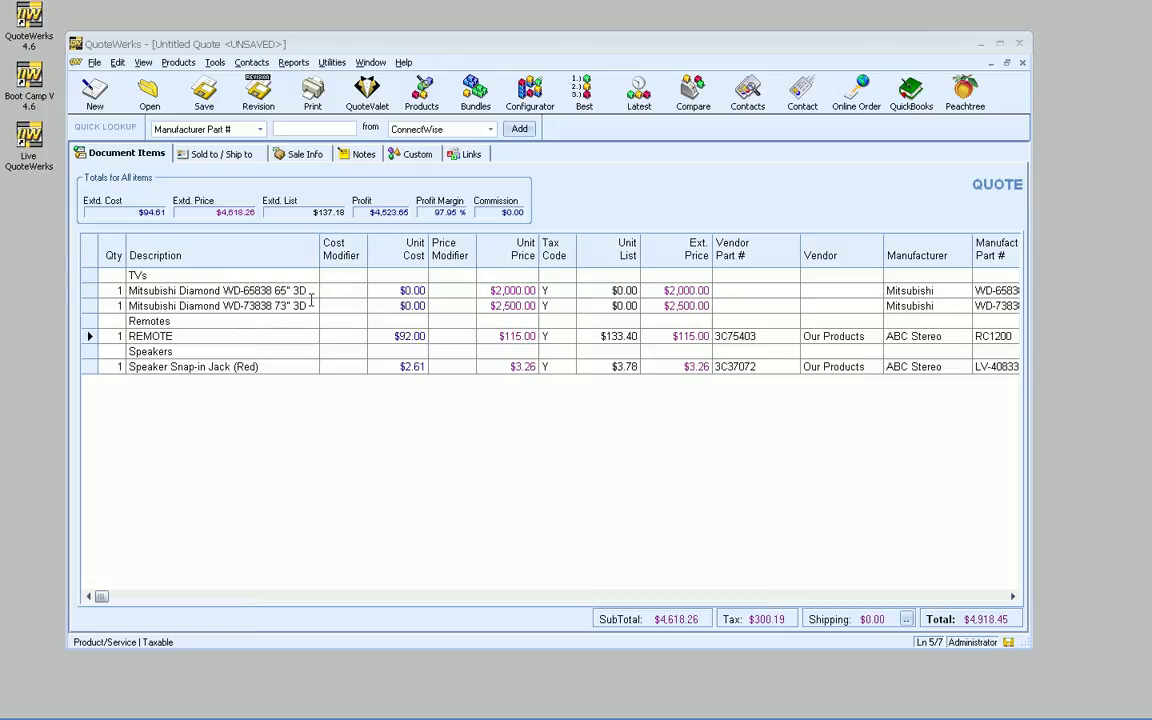
- Search the product database for descriptions containing "remote" and choose the RC2000mkII PROGRAMMABLE REMOTE to add to the quote
click(418, 97)
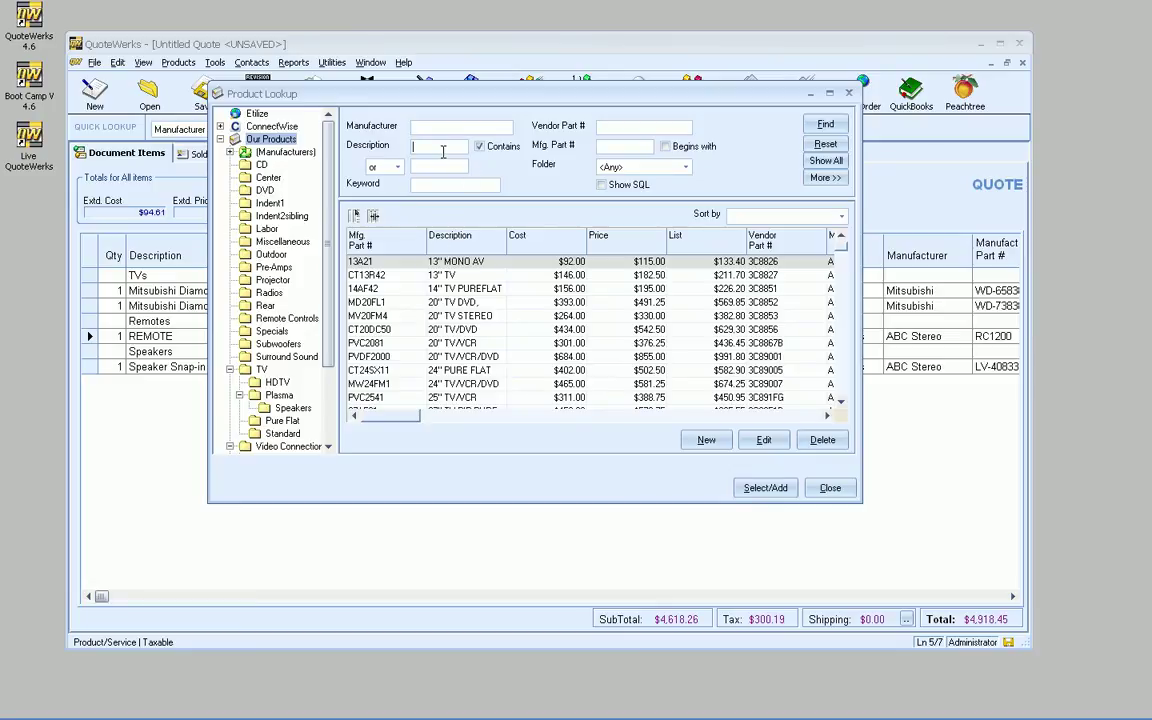
text(remote)
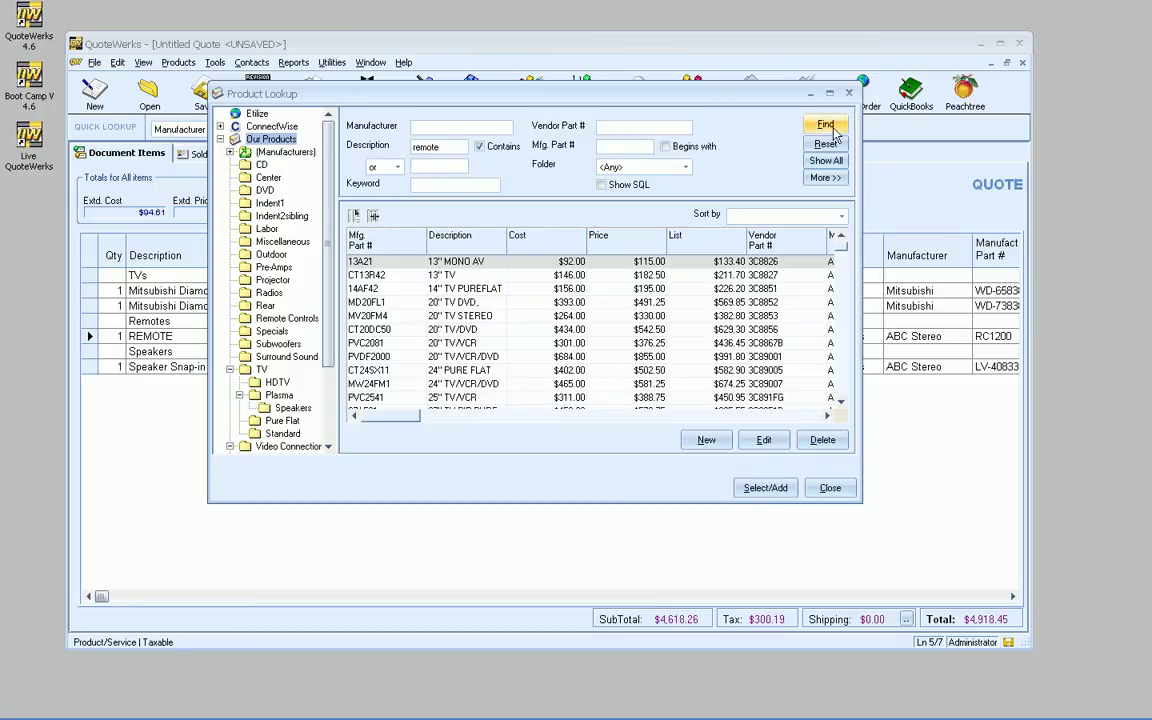
click(825, 124)
click(490, 283)
double_click(490, 283)
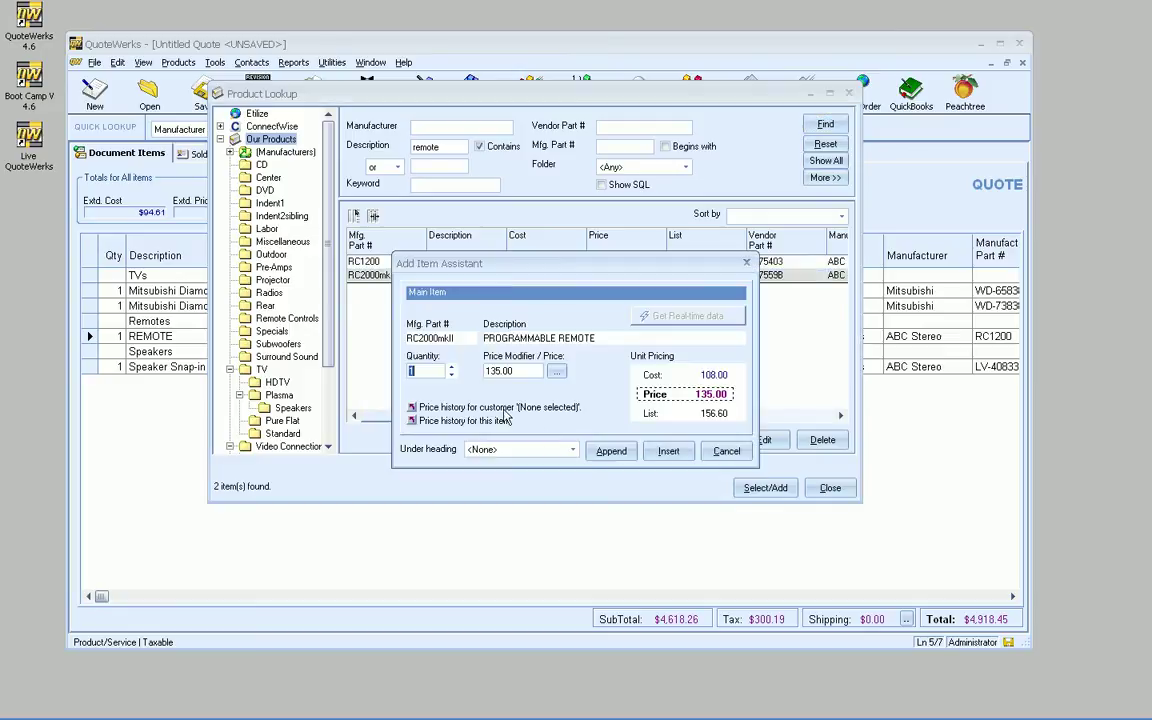
- Append the programmable remote under the Remotes heading and leave the product lookup
click(573, 450)
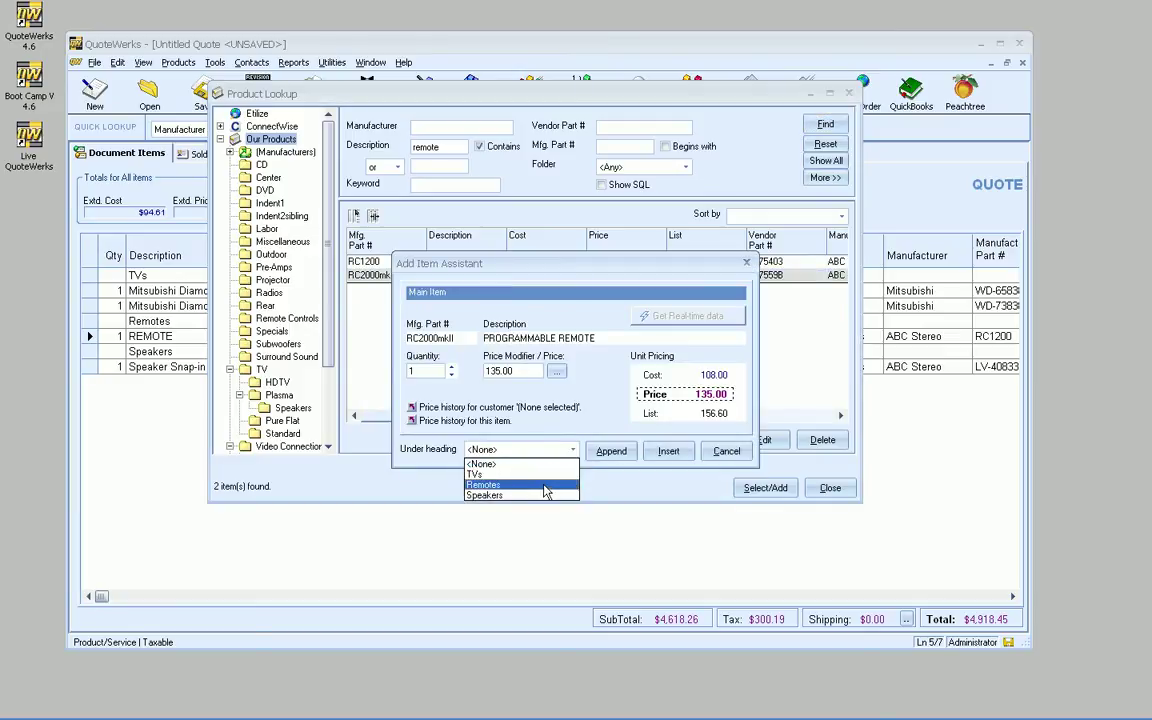
click(543, 486)
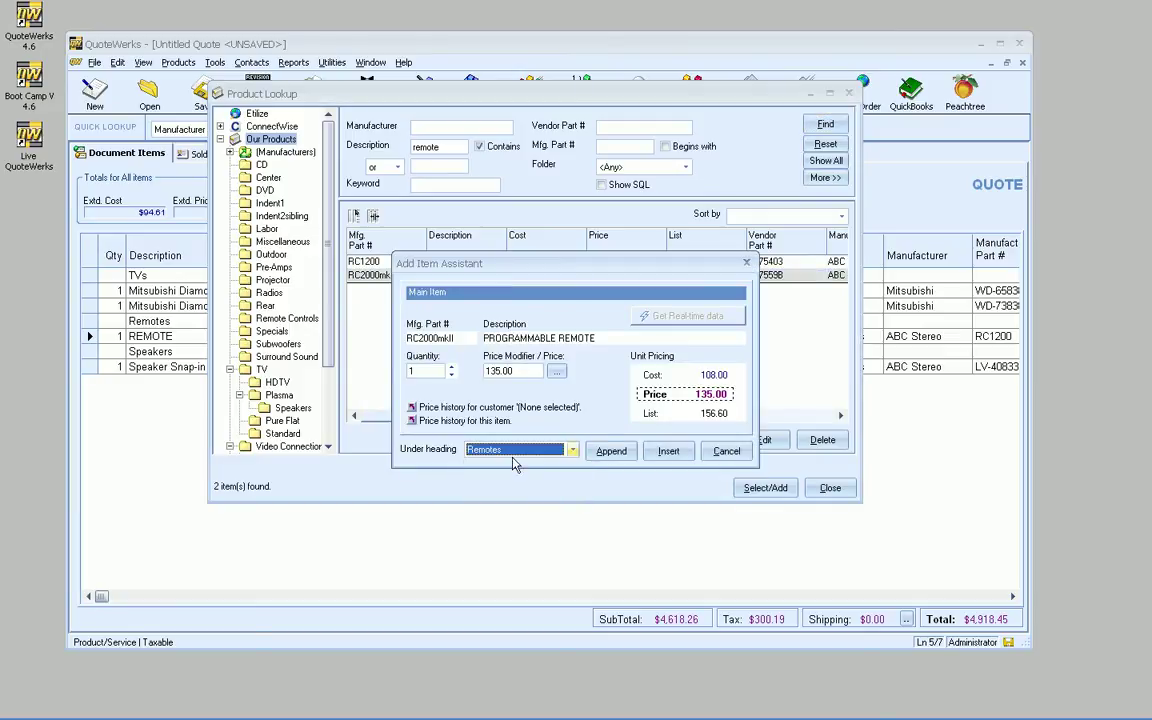
click(614, 453)
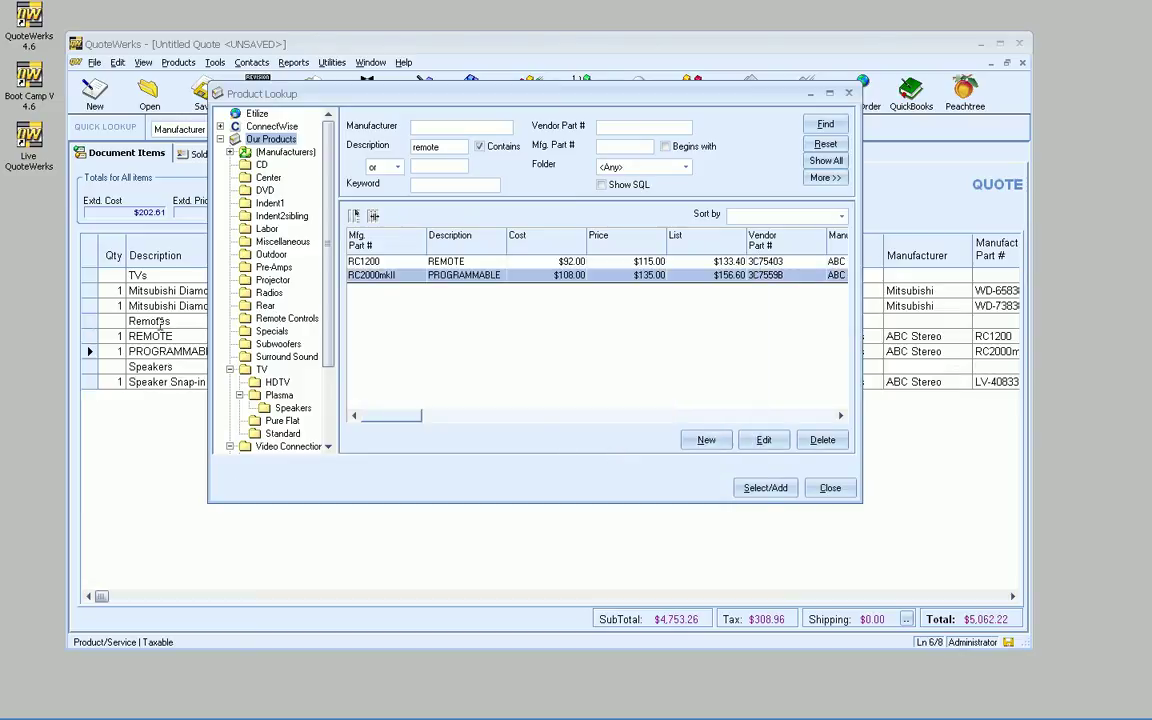
click(829, 488)
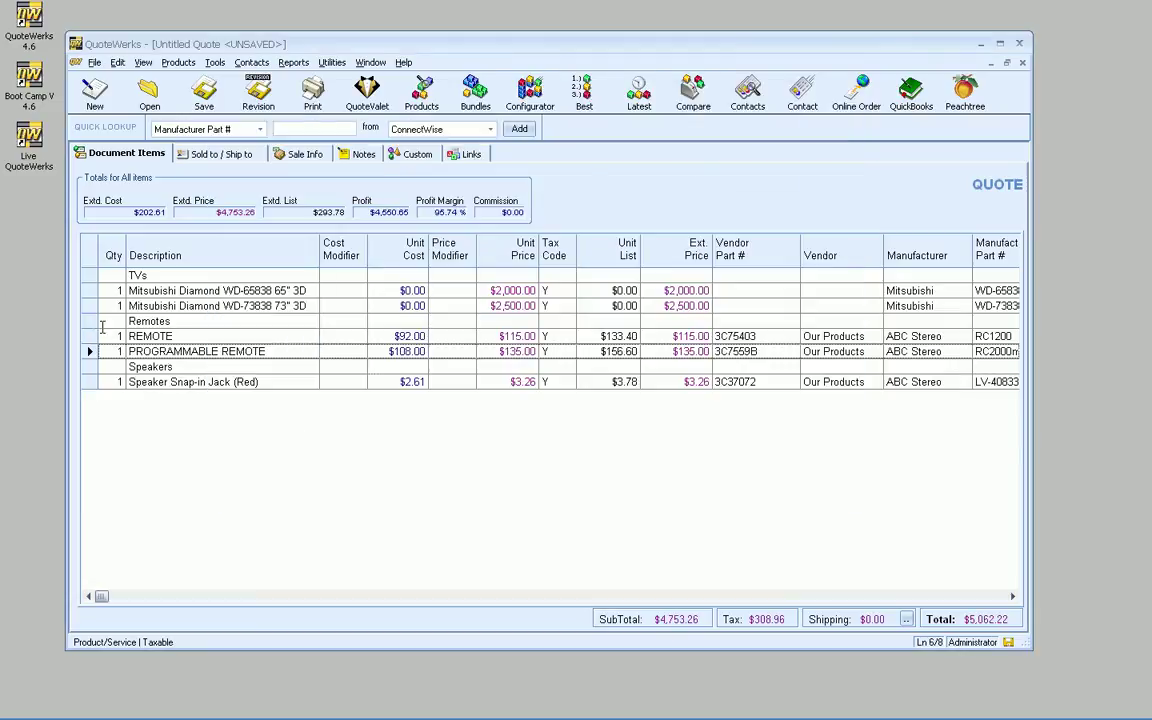
- Highlight the Remotes, TVs and Speakers heading rows of the quote in turn to point out the grouping
click(101, 320)
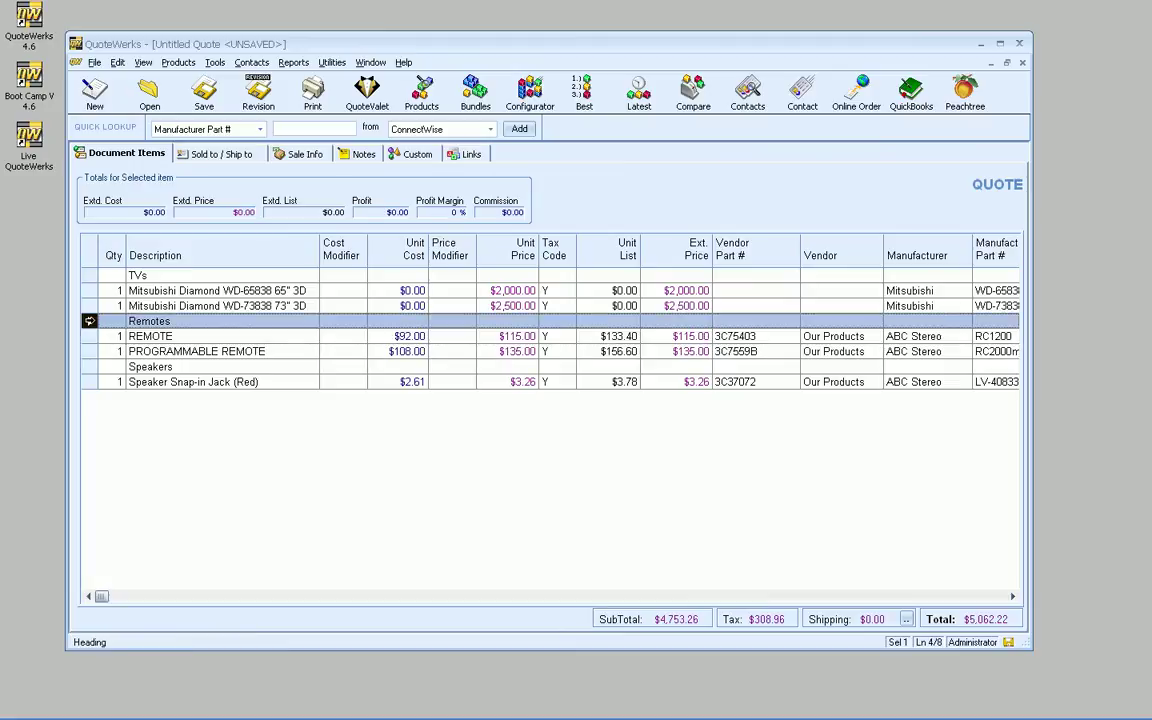
click(101, 275)
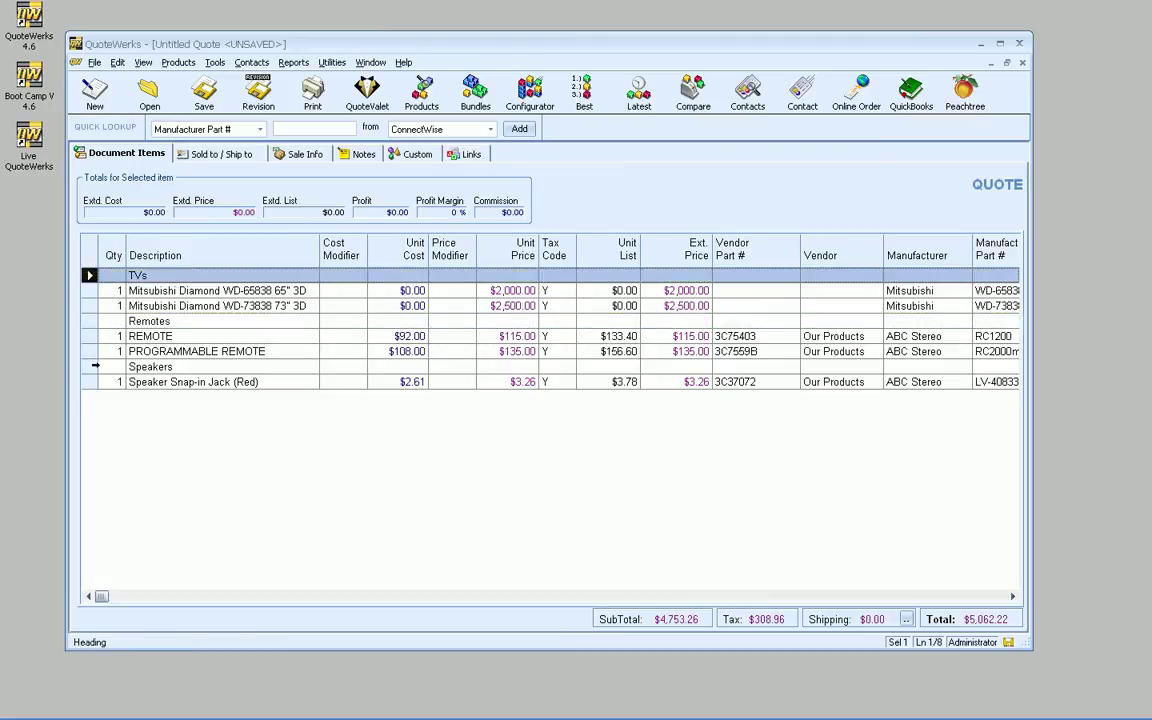
click(93, 366)
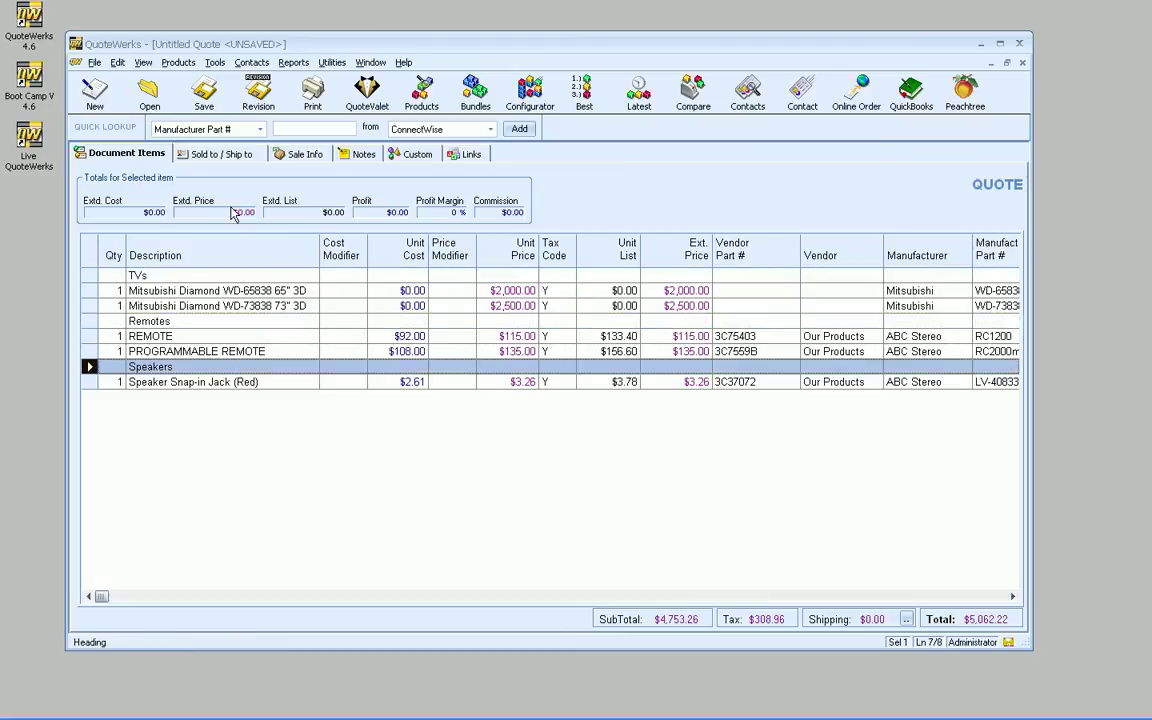
click(180, 305)
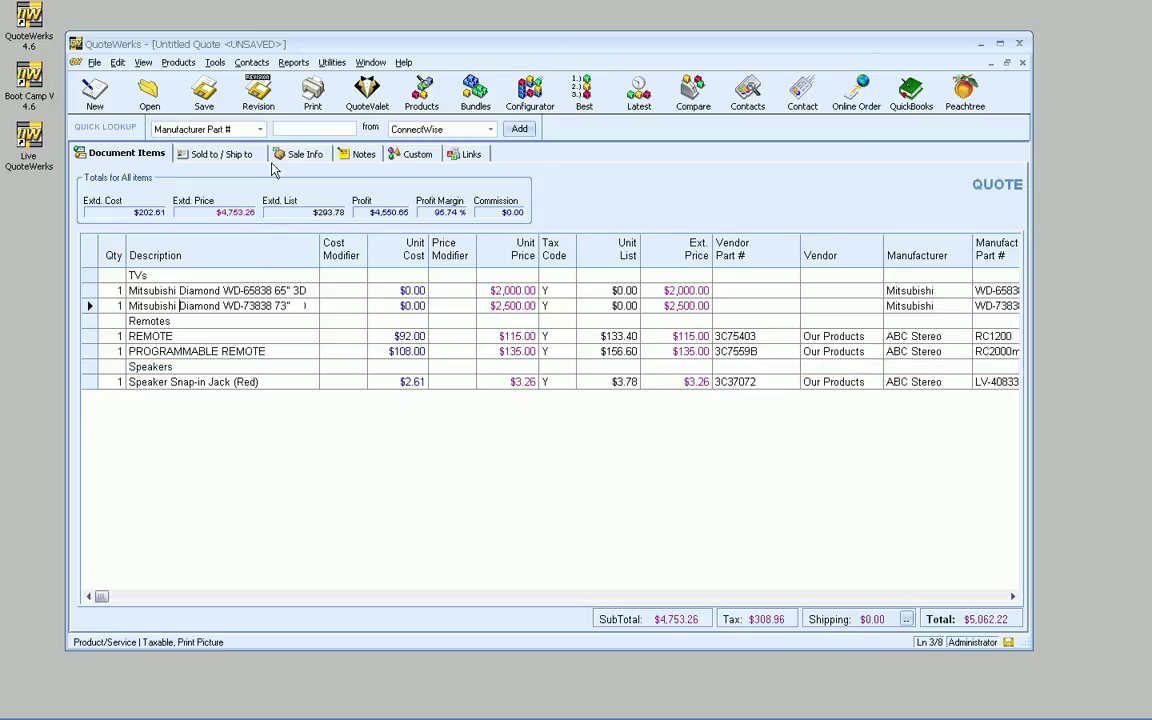
- Preview the quote with the "Quote (Etilize & Recurring) - For Video" layout, examine how the heading lines print, and close the preview
click(310, 100)
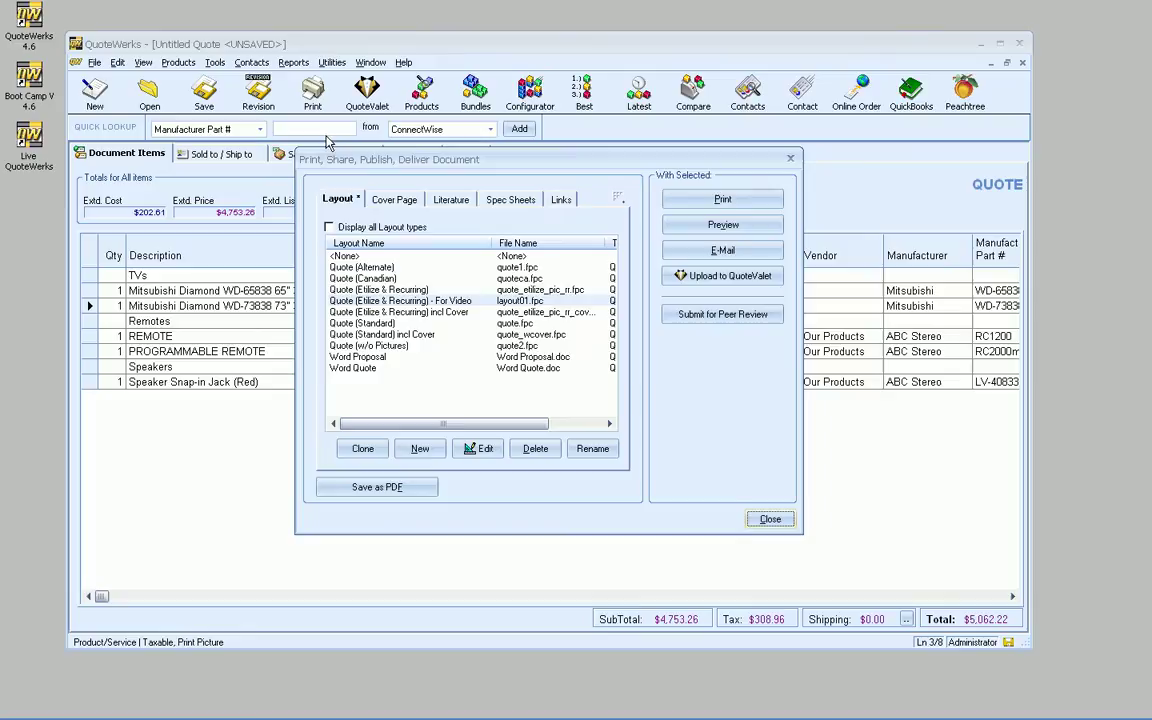
click(684, 228)
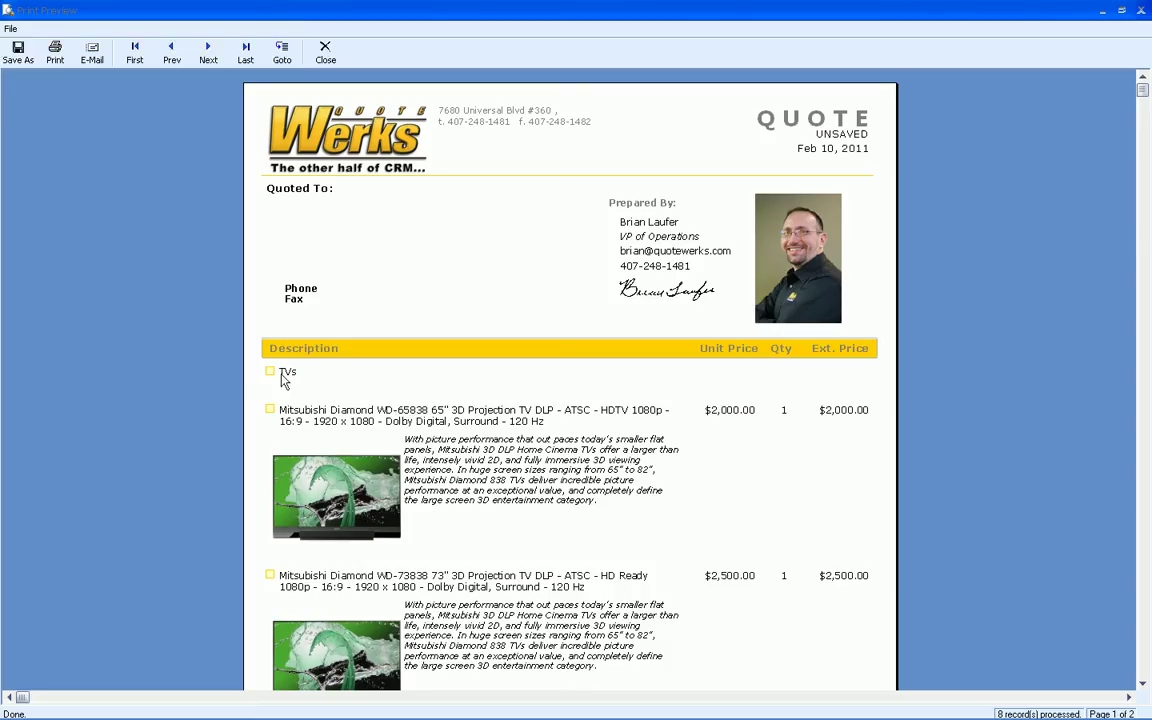
scroll(348, 380, down, 3)
scroll(348, 380, down, 3)
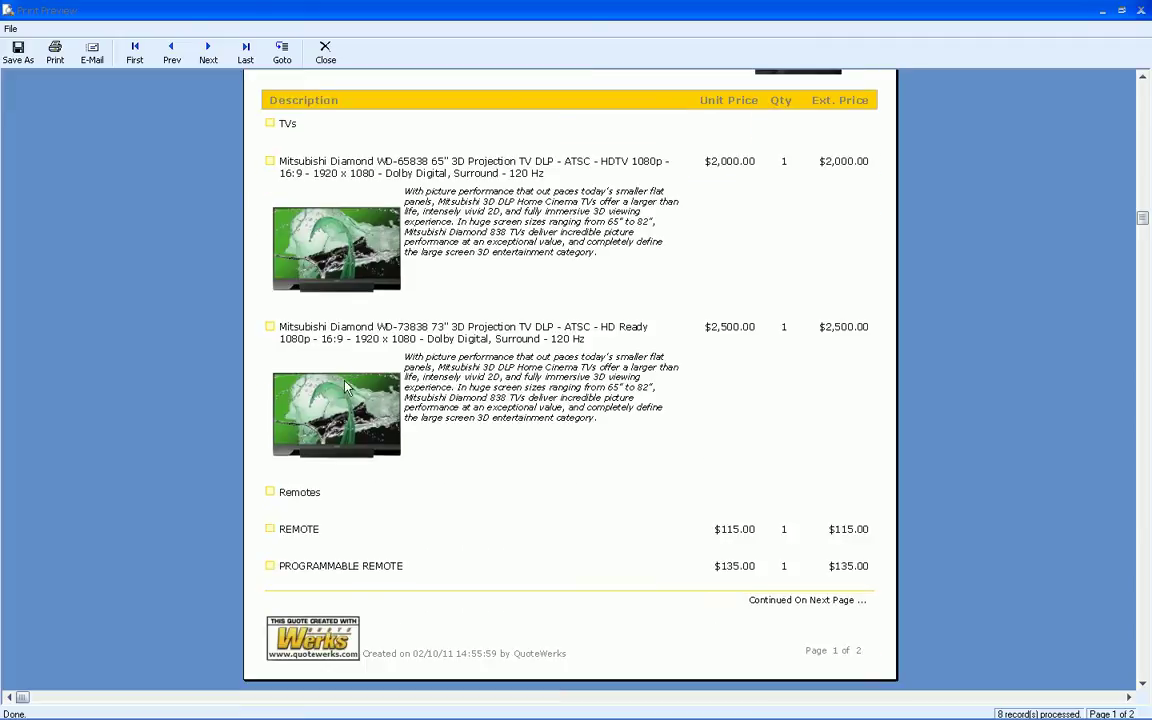
scroll(348, 510, down, 5)
scroll(348, 510, up, 6)
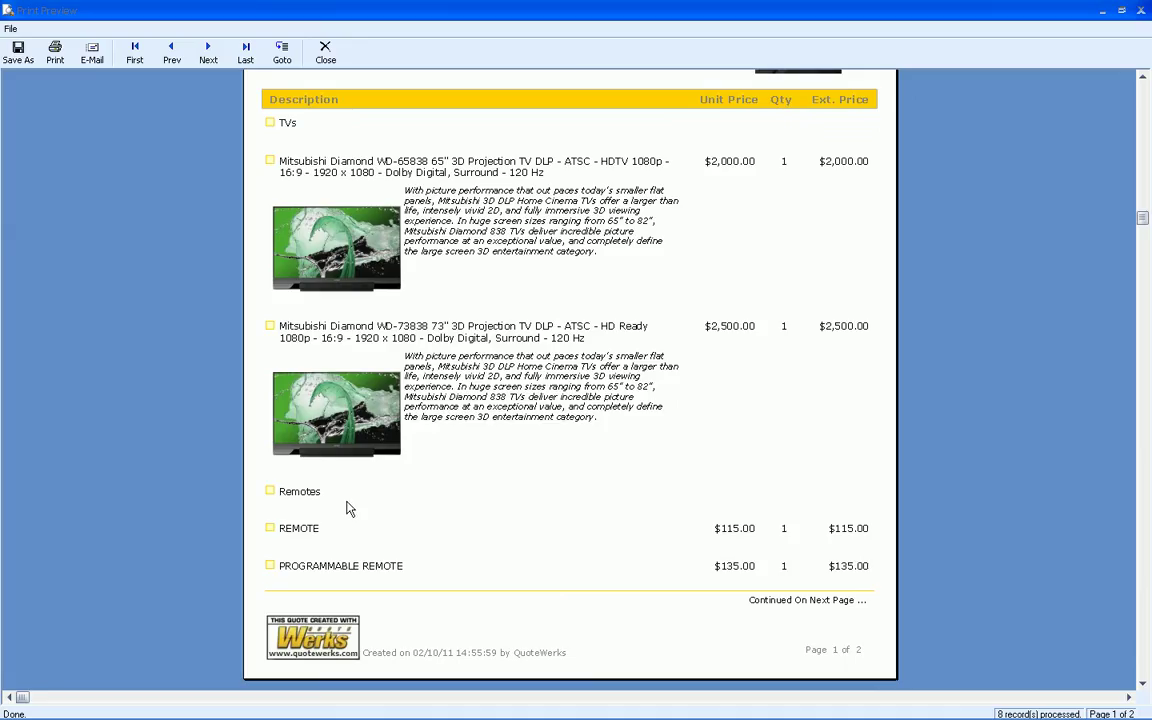
scroll(348, 509, down, 5)
scroll(348, 509, up, 10)
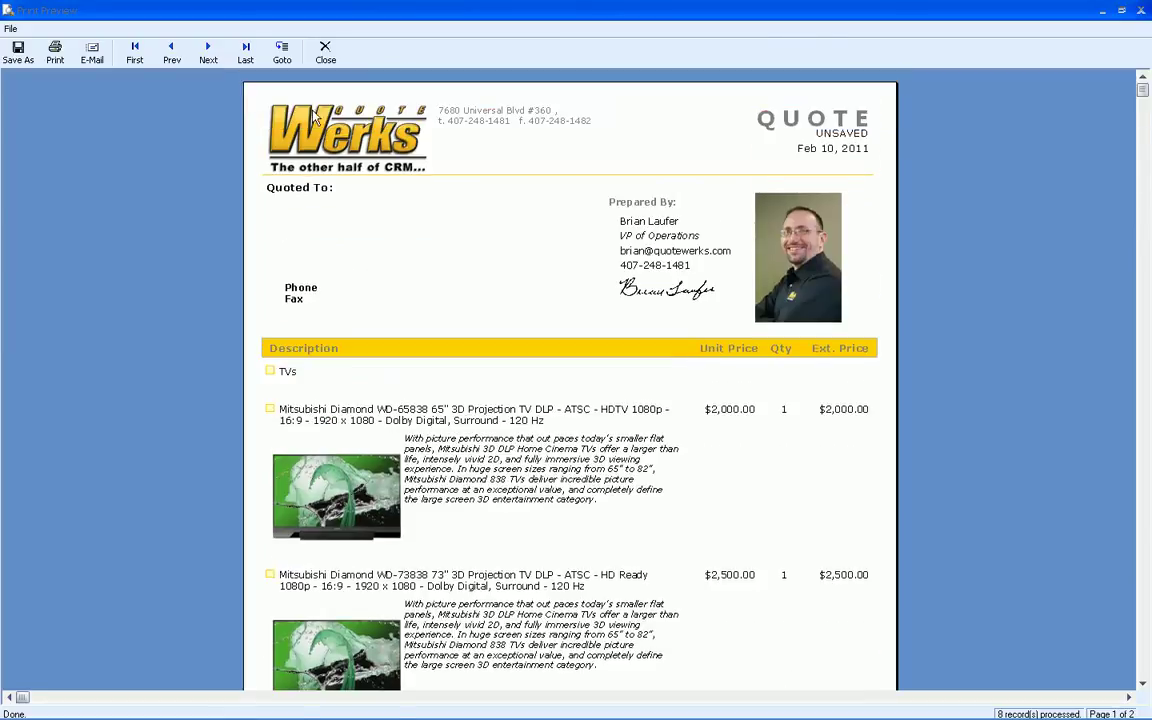
click(325, 52)
- Open the "Quote (Etilize & Recurring) - For Video" layout for editing and look over its existing sections
click(305, 100)
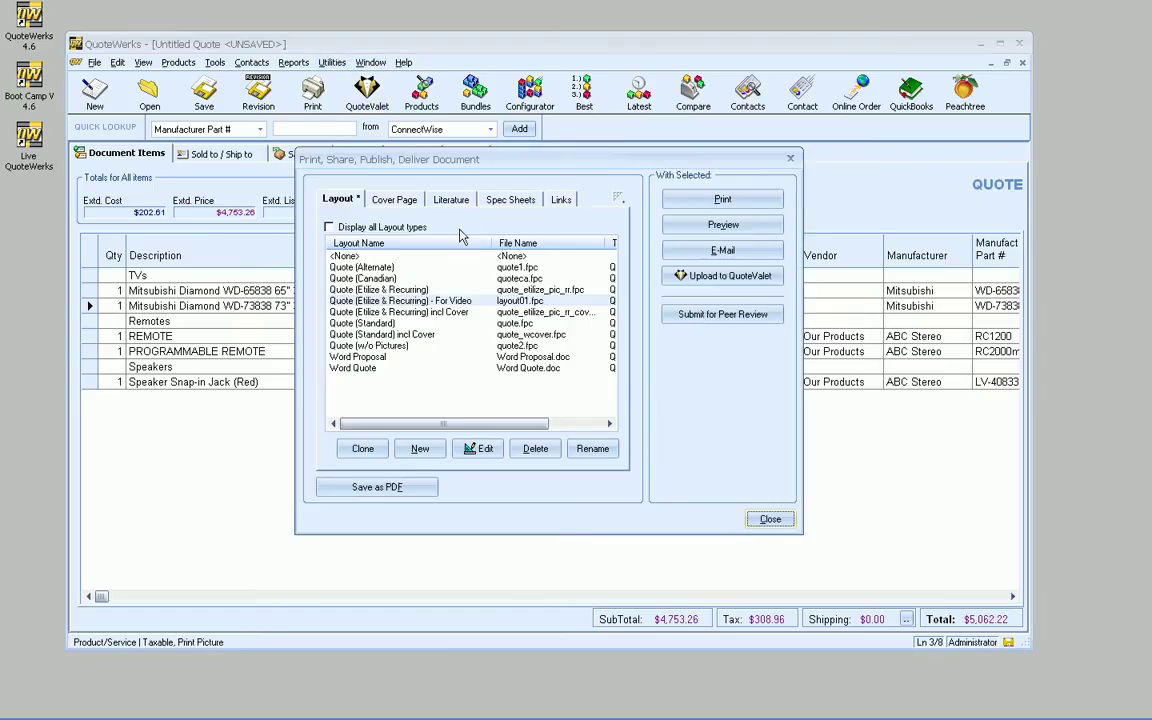
click(478, 448)
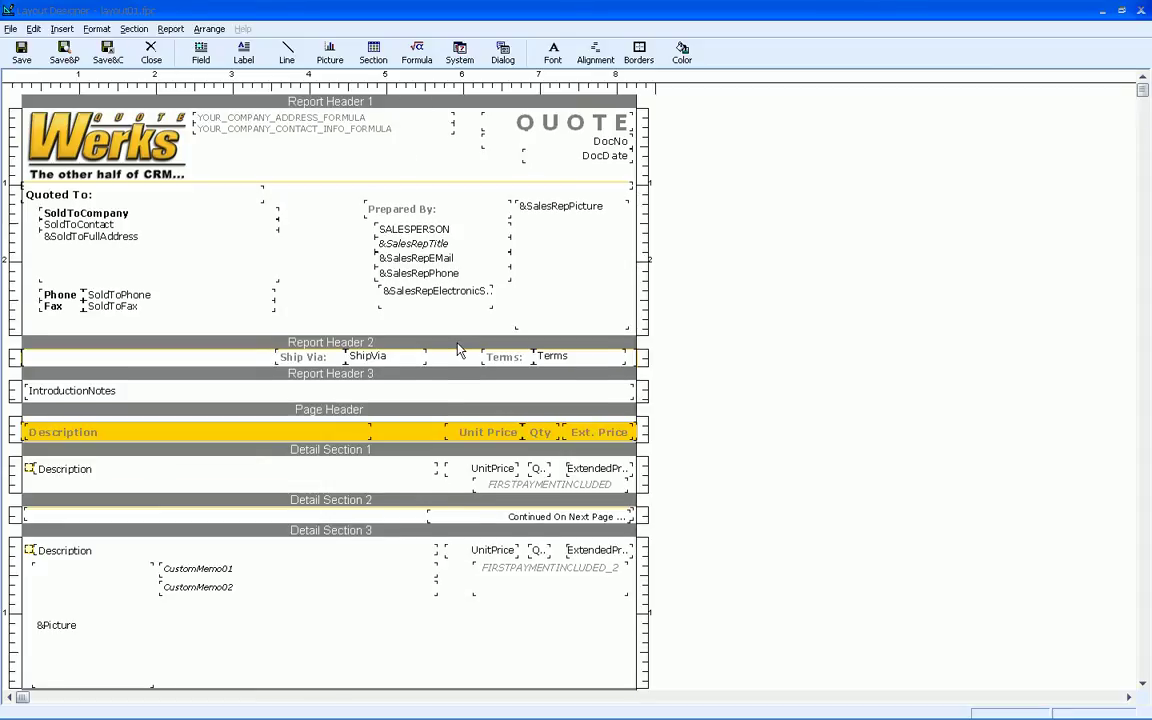
scroll(440, 330, down, 3)
scroll(458, 348, up, 2)
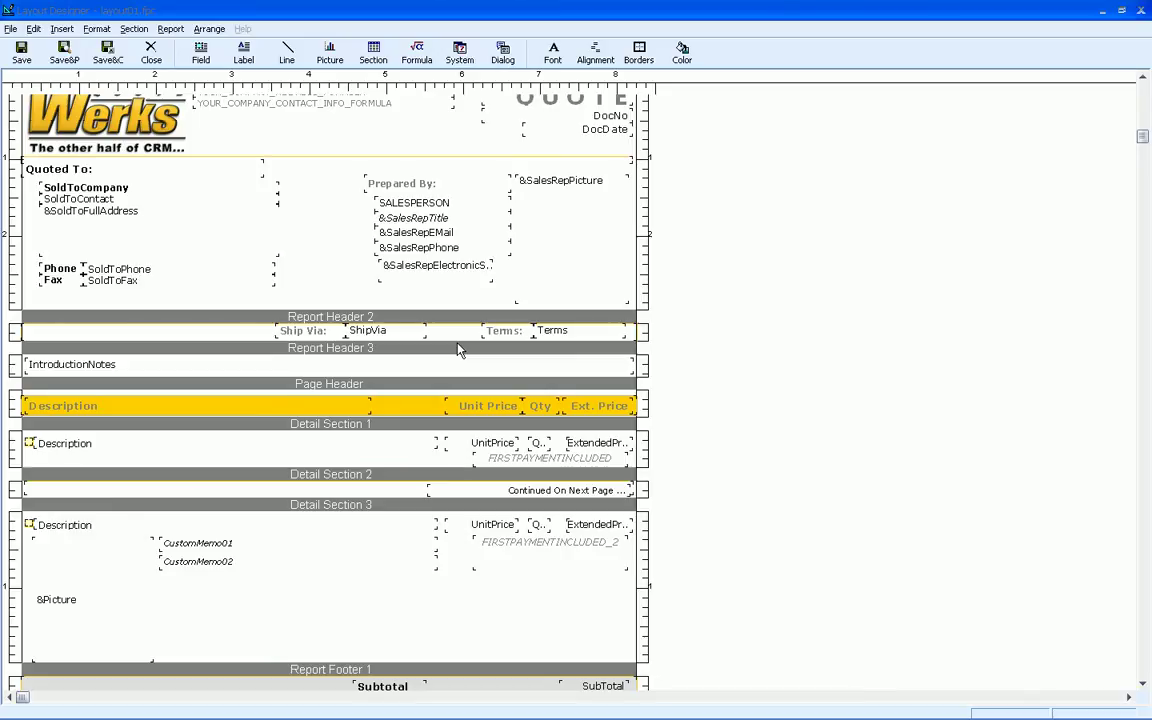
scroll(420, 370, up, 1)
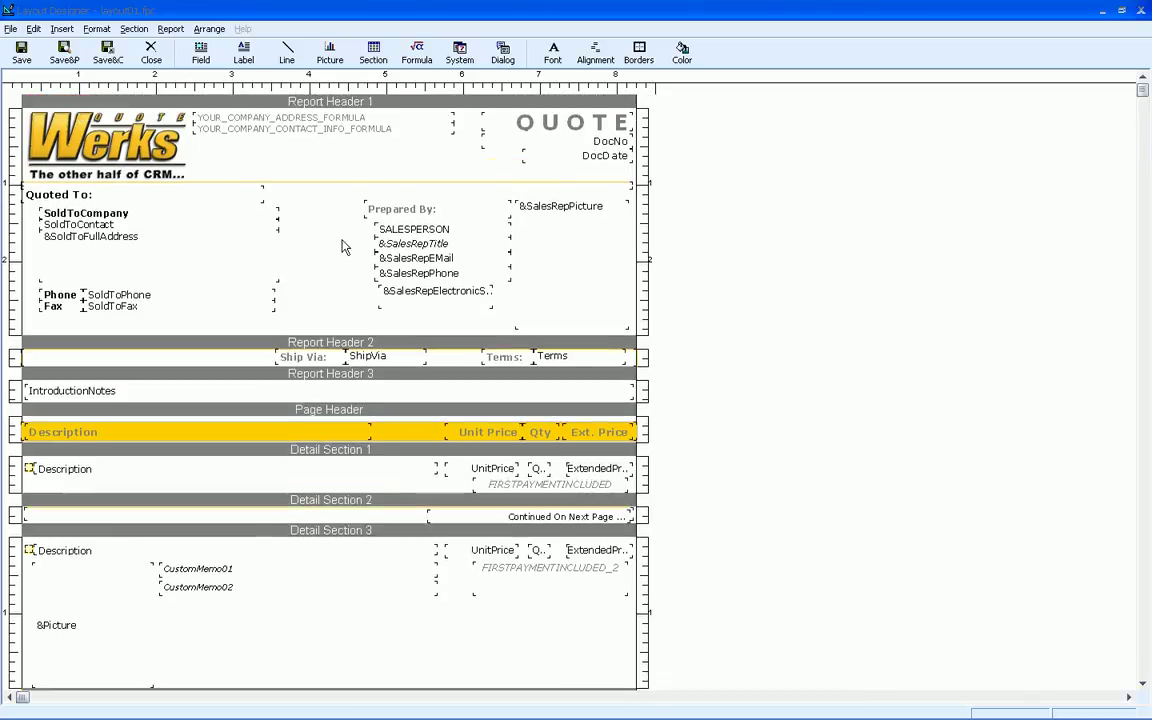
- Add Detail Section 4 to the layout, compare it with the fields in Detail Section 3, and select the new section
click(374, 60)
click(567, 356)
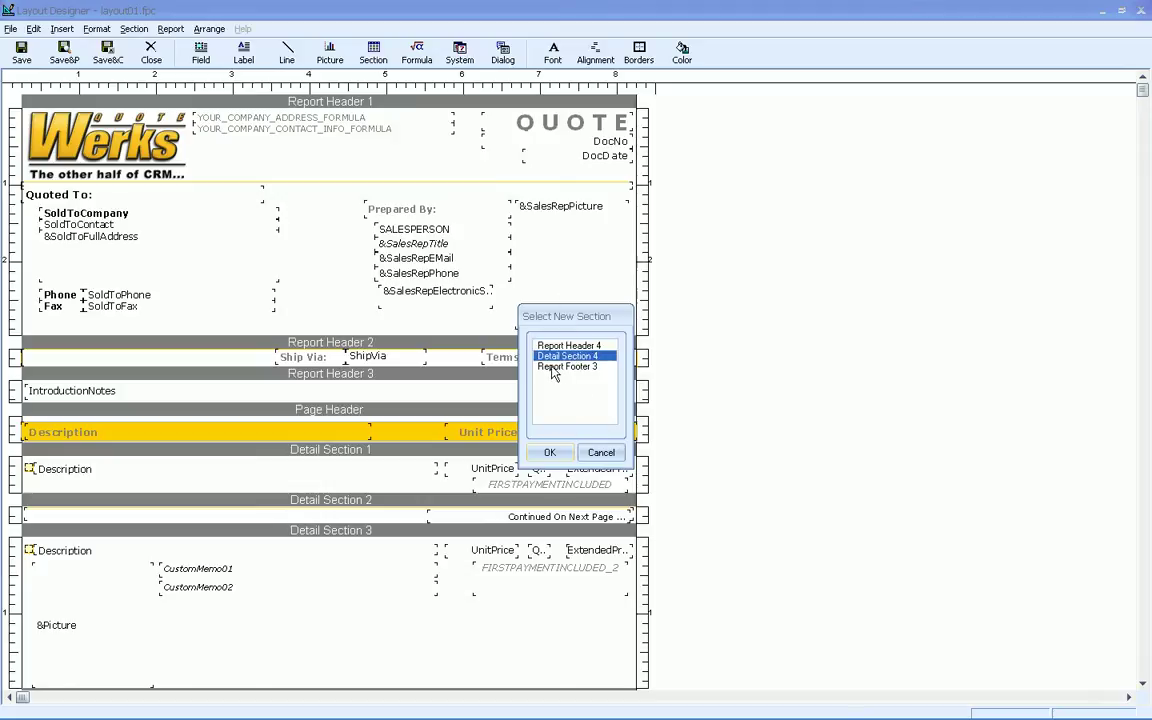
click(549, 453)
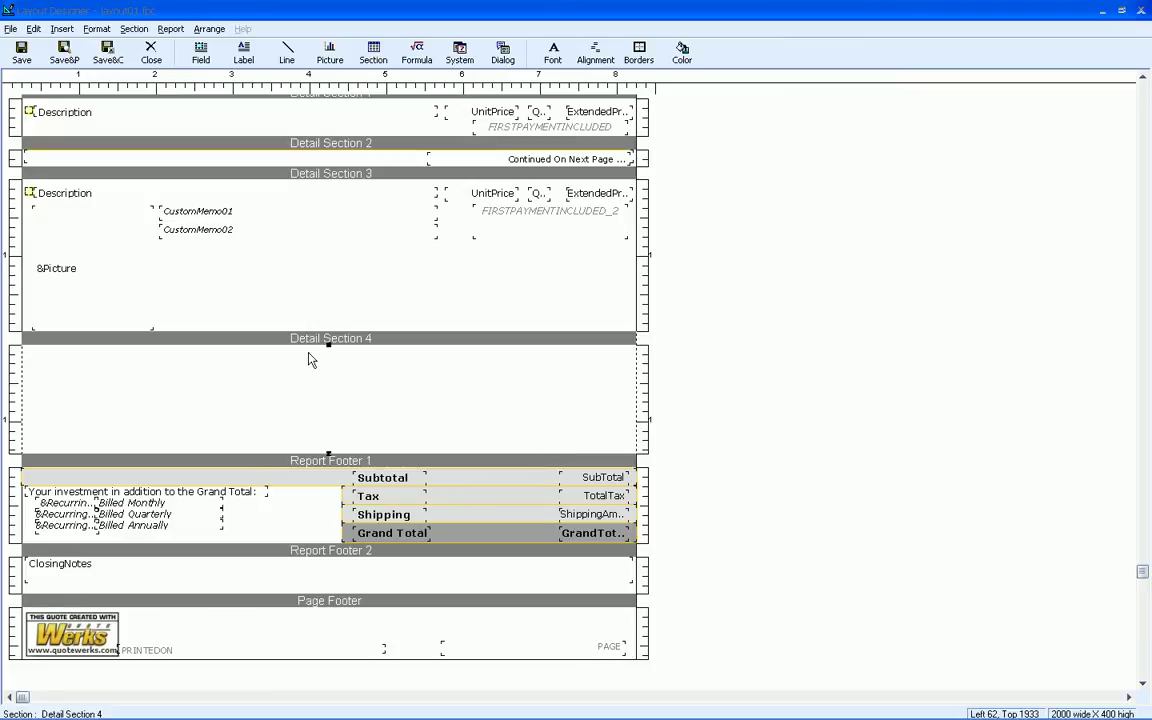
scroll(310, 370, up, 2)
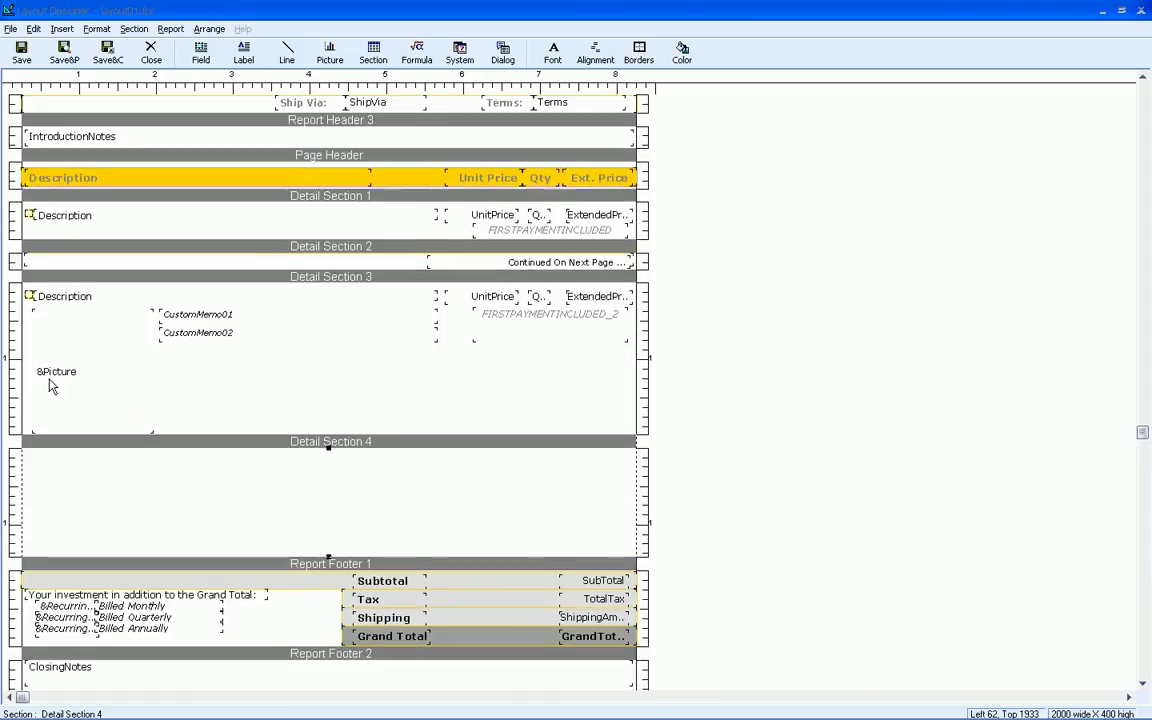
click(92, 299)
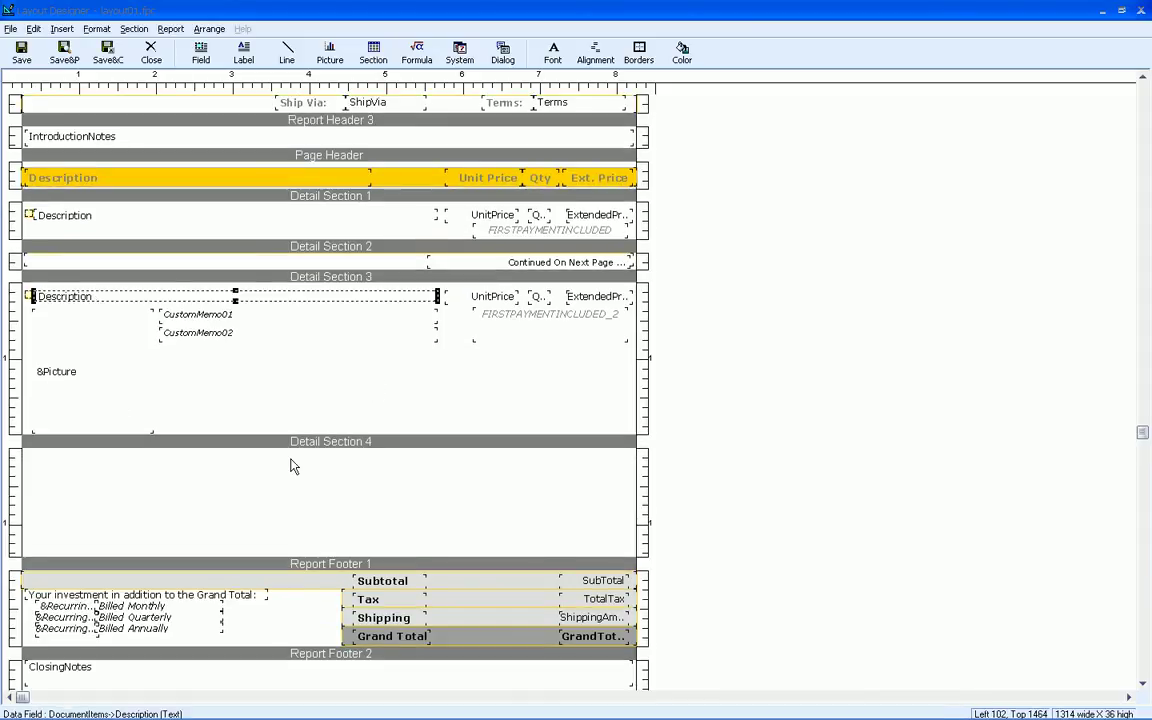
click(373, 481)
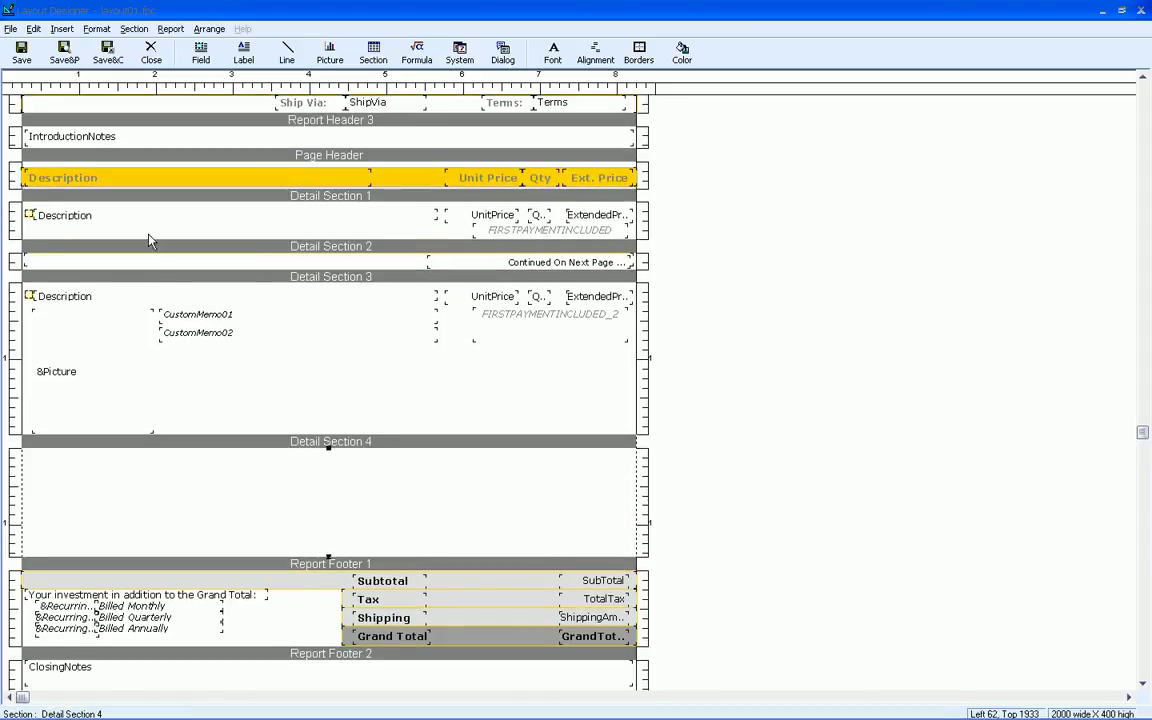
- Insert the Description data field from the DocumentItems table at the top of Detail Section 4 and widen it across the section
click(62, 30)
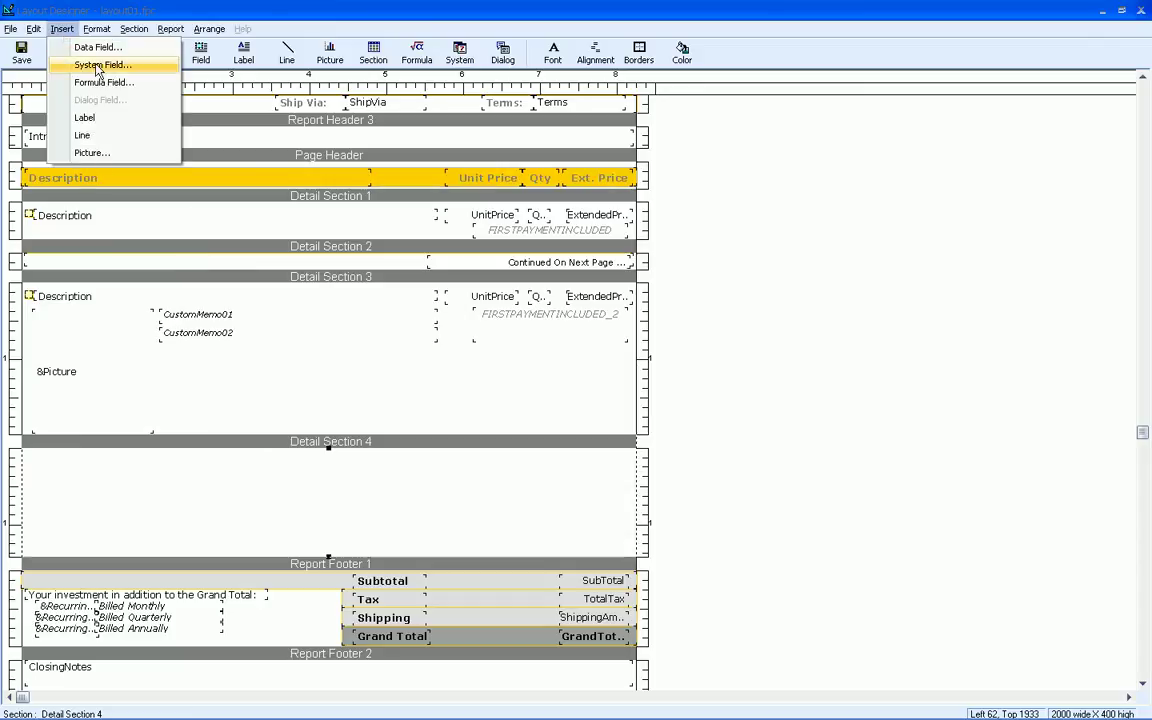
click(88, 47)
click(541, 297)
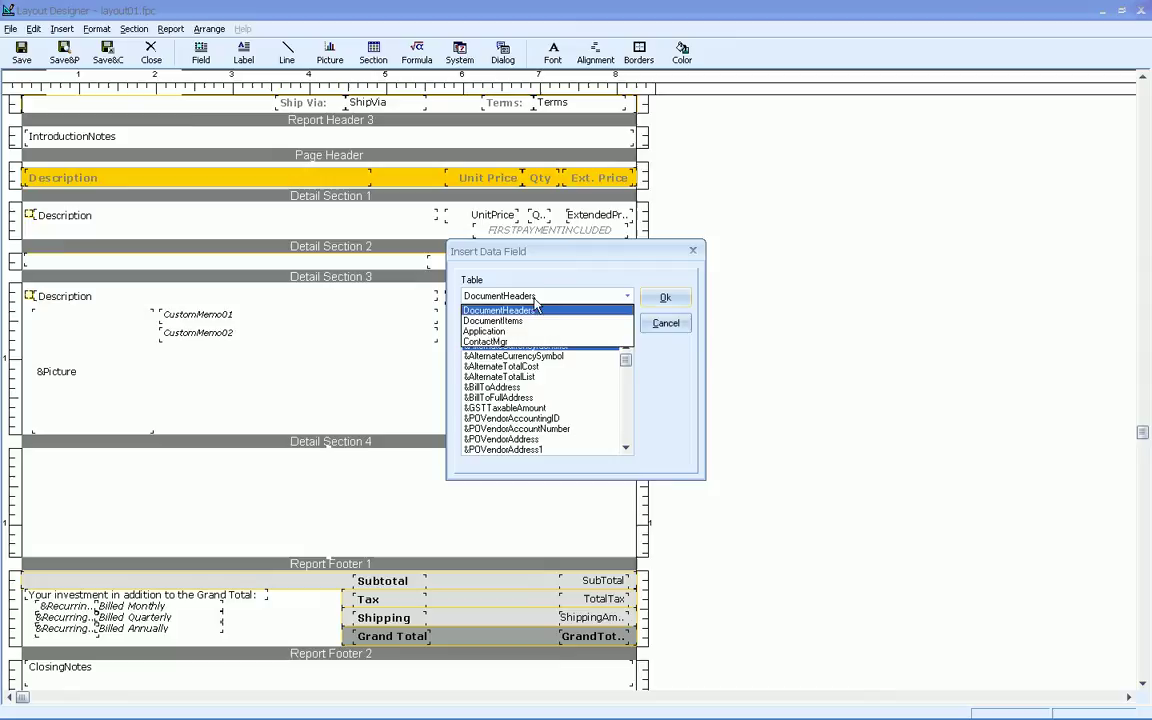
click(497, 324)
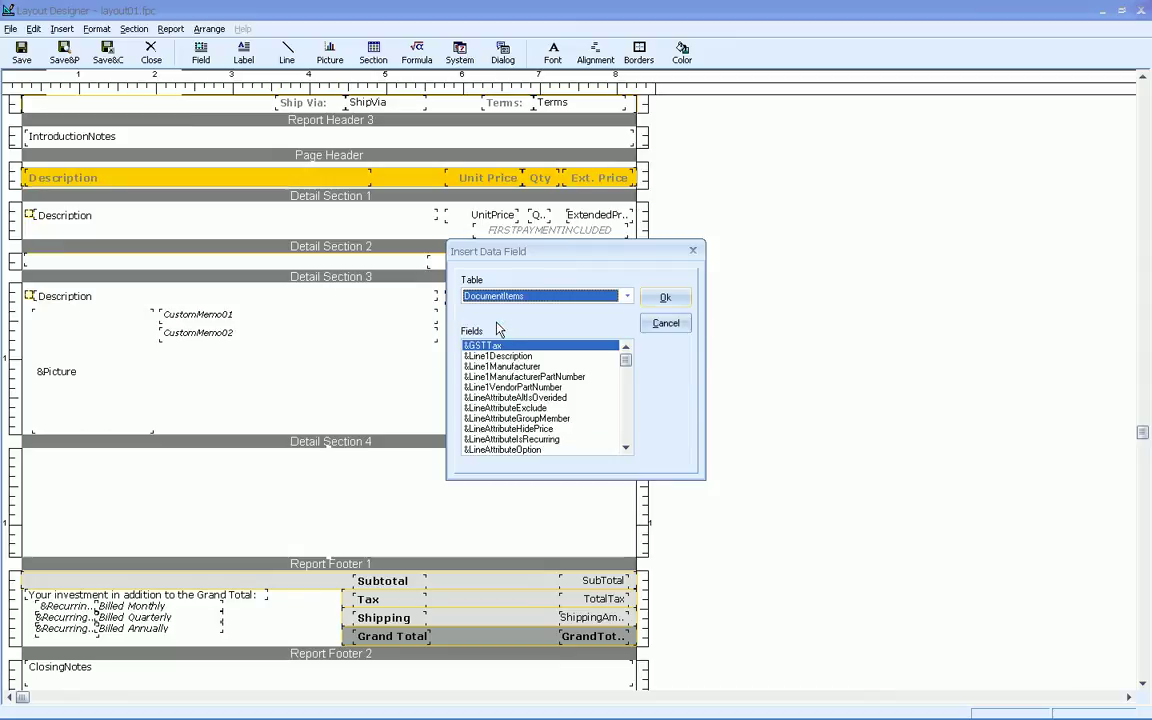
drag(625, 360, 622, 406)
click(590, 376)
click(664, 298)
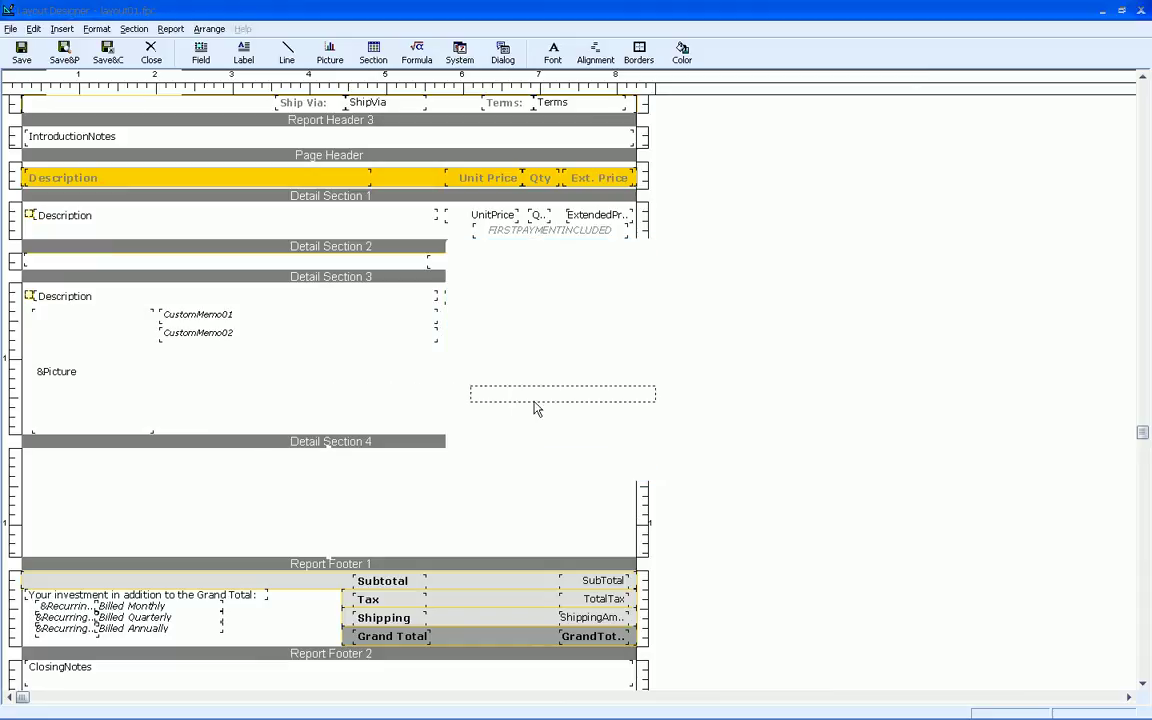
click(123, 462)
drag(213, 457, 628, 459)
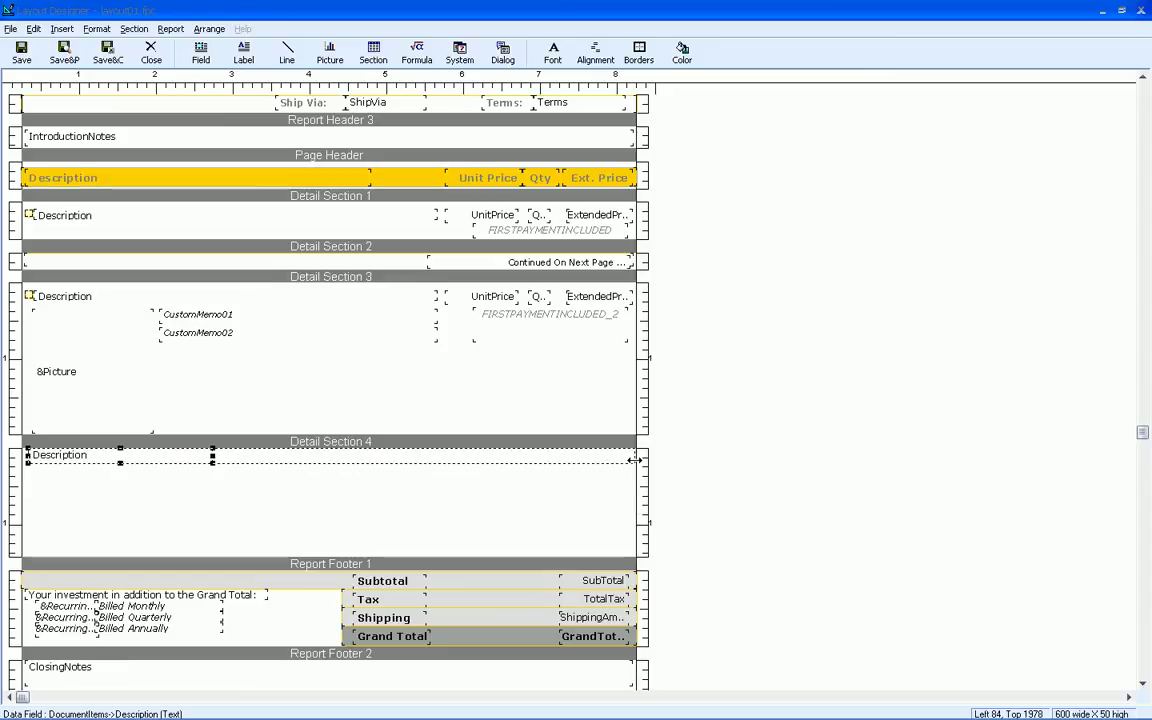
click(430, 487)
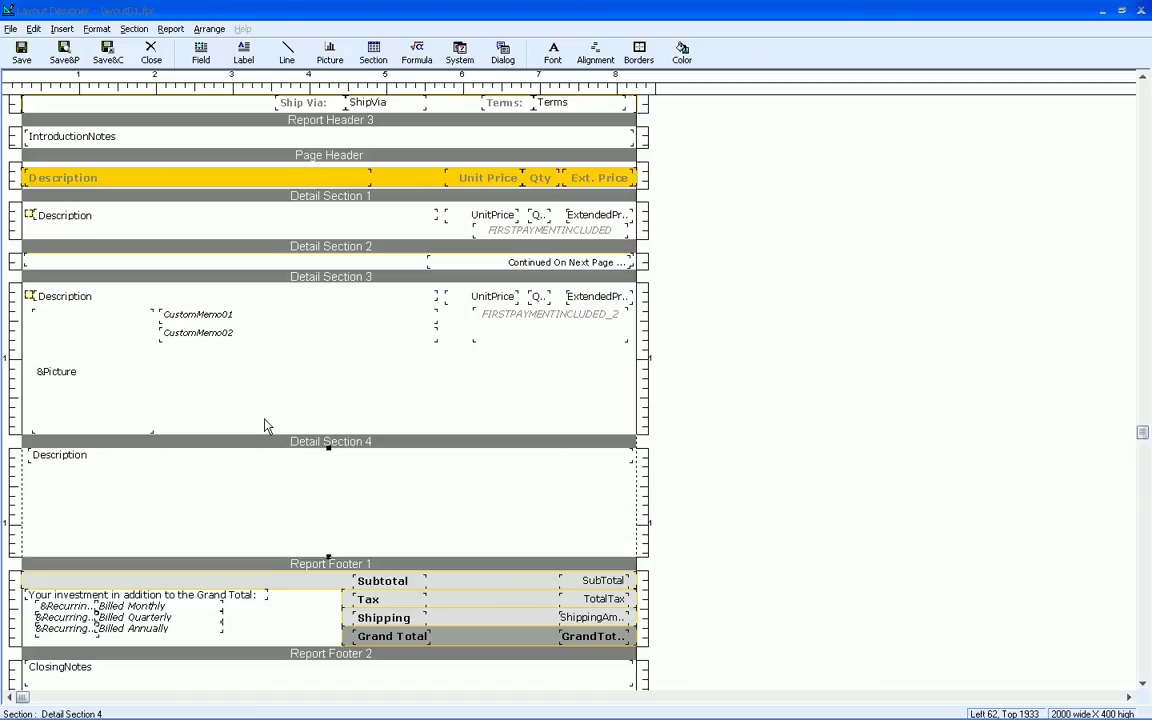
- Insert a solid horizontal line in the gold custom colour beneath the Description field in Detail Section 4
scroll(330, 449, up, 3)
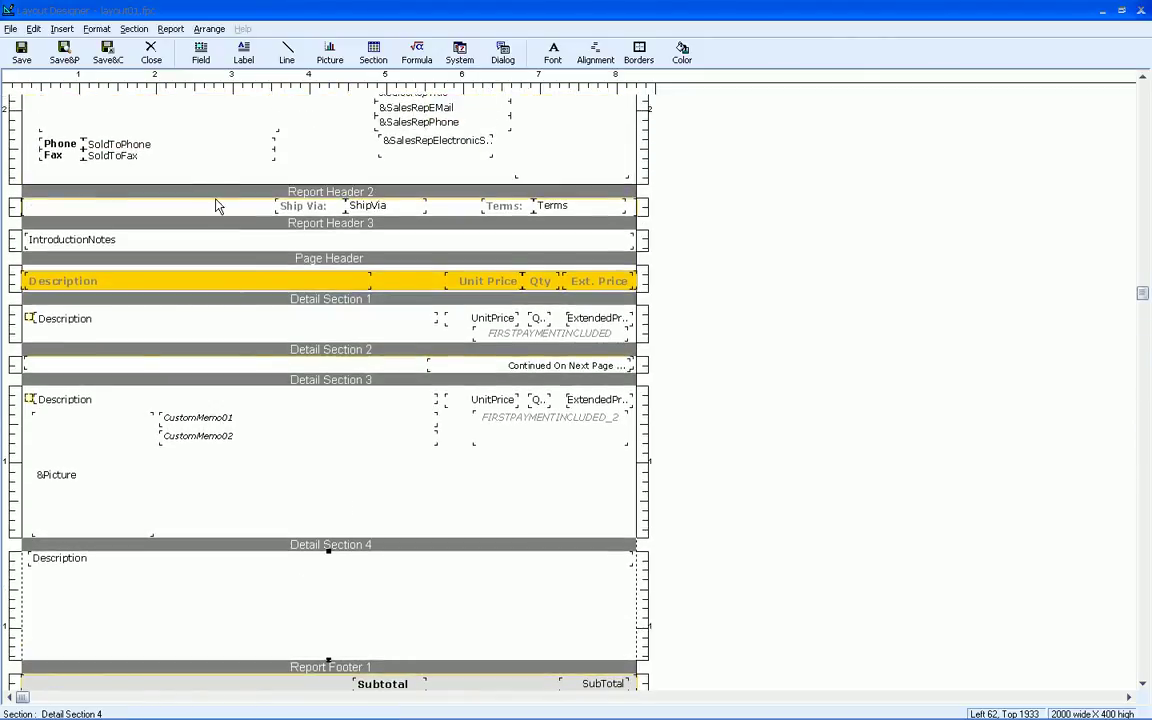
click(332, 118)
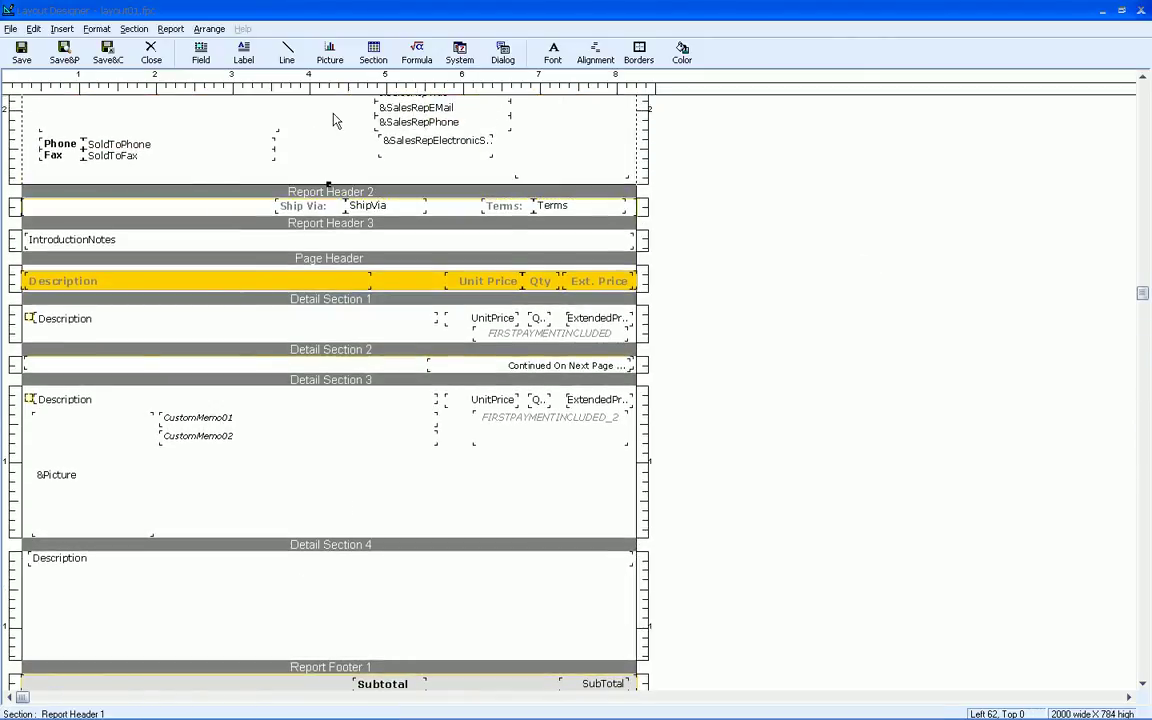
click(281, 58)
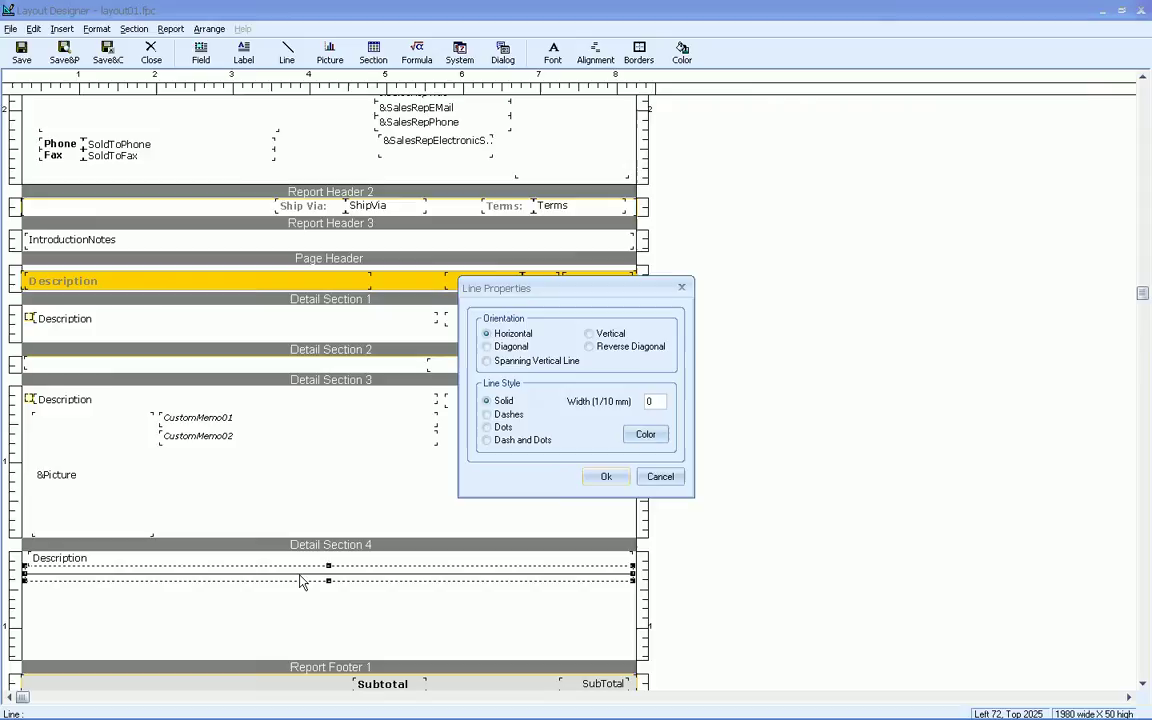
click(649, 435)
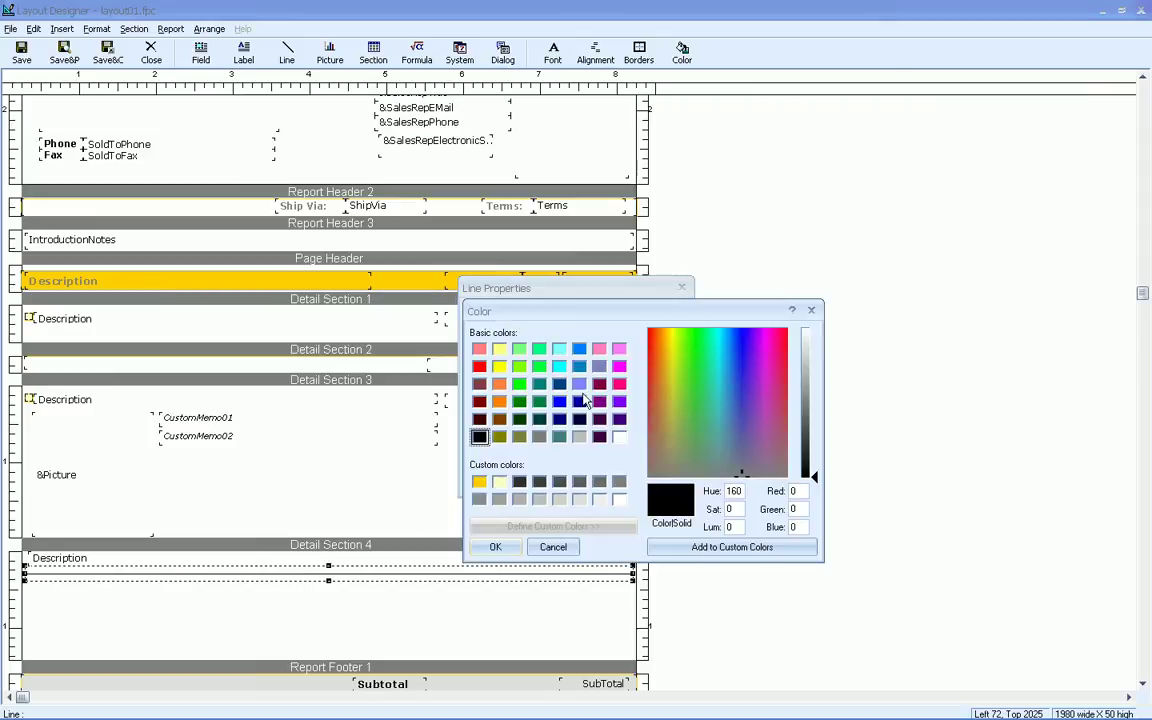
click(478, 480)
click(494, 546)
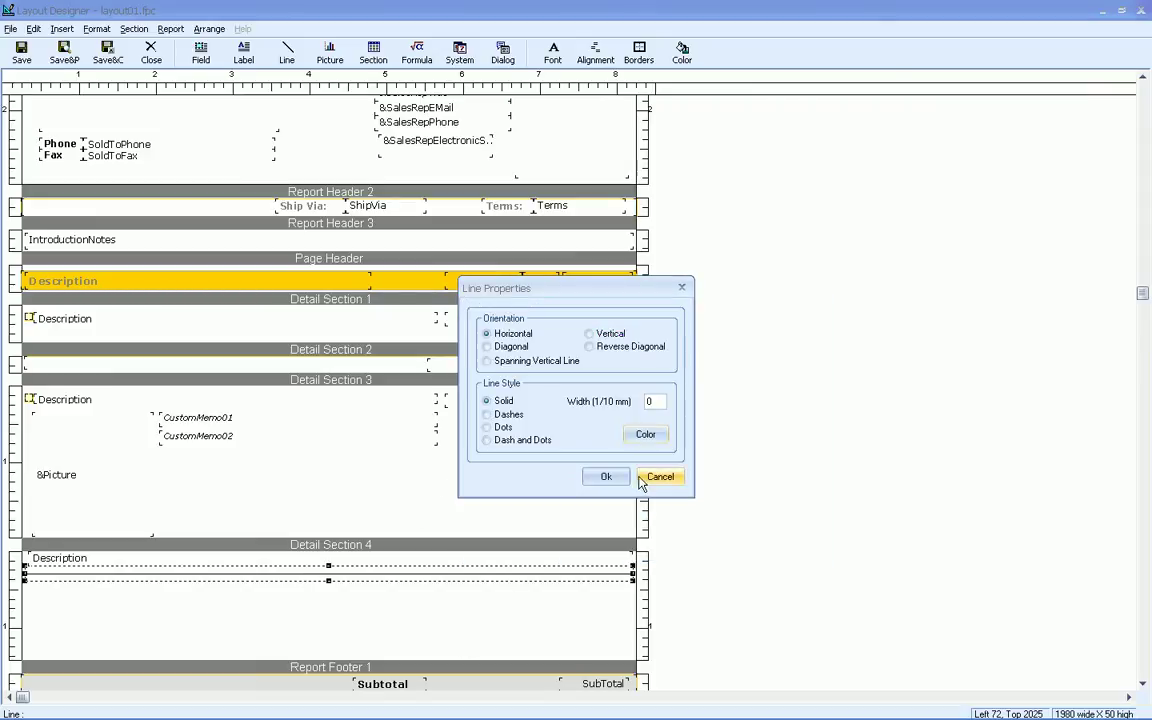
click(604, 477)
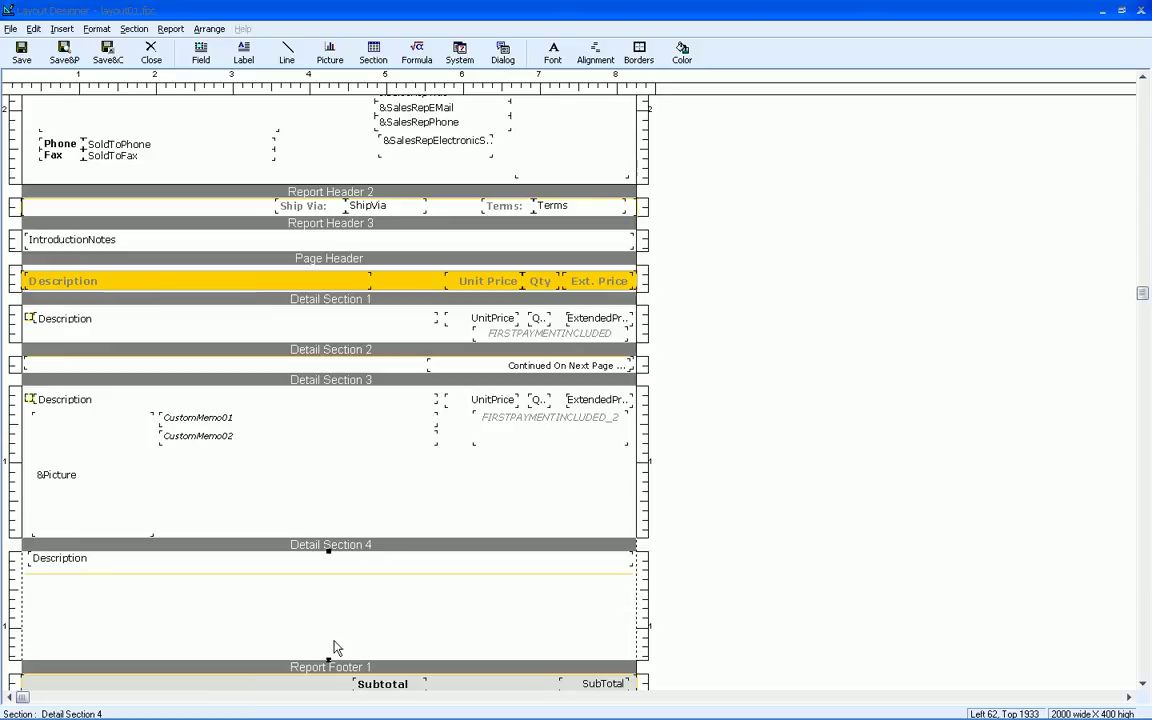
- Shrink Detail Section 4 to a height of about 144, just below the line, and nudge its Description field slightly down and left
drag(333, 658, 315, 583)
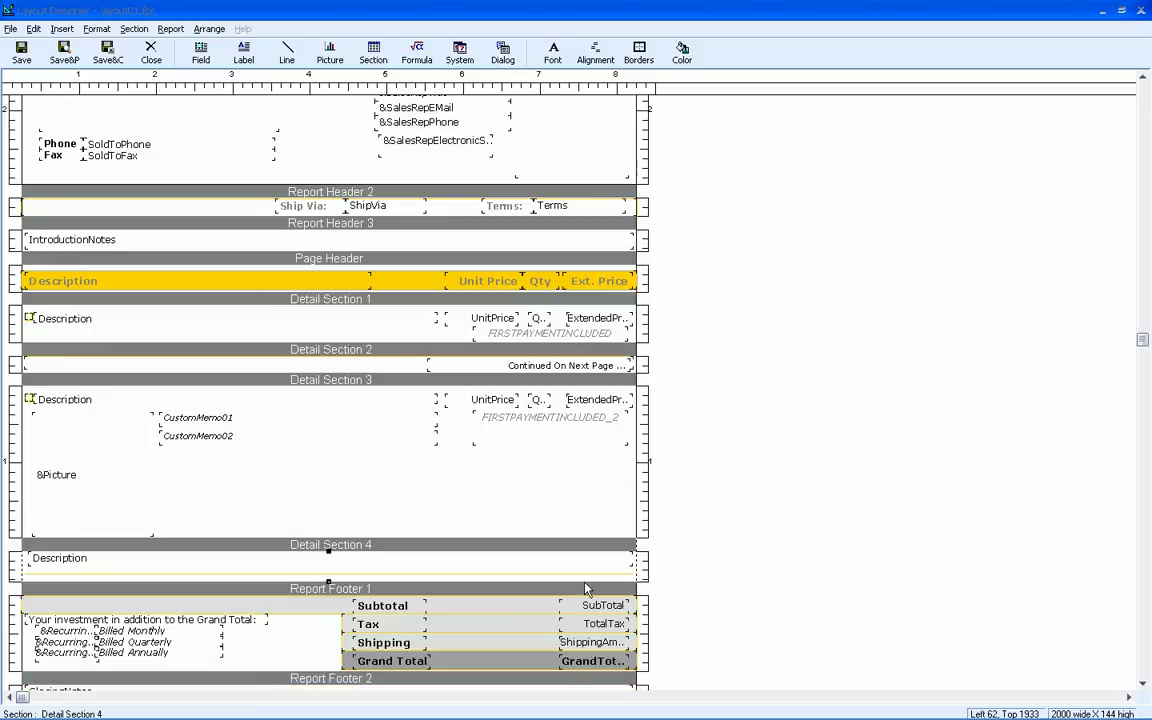
click(84, 566)
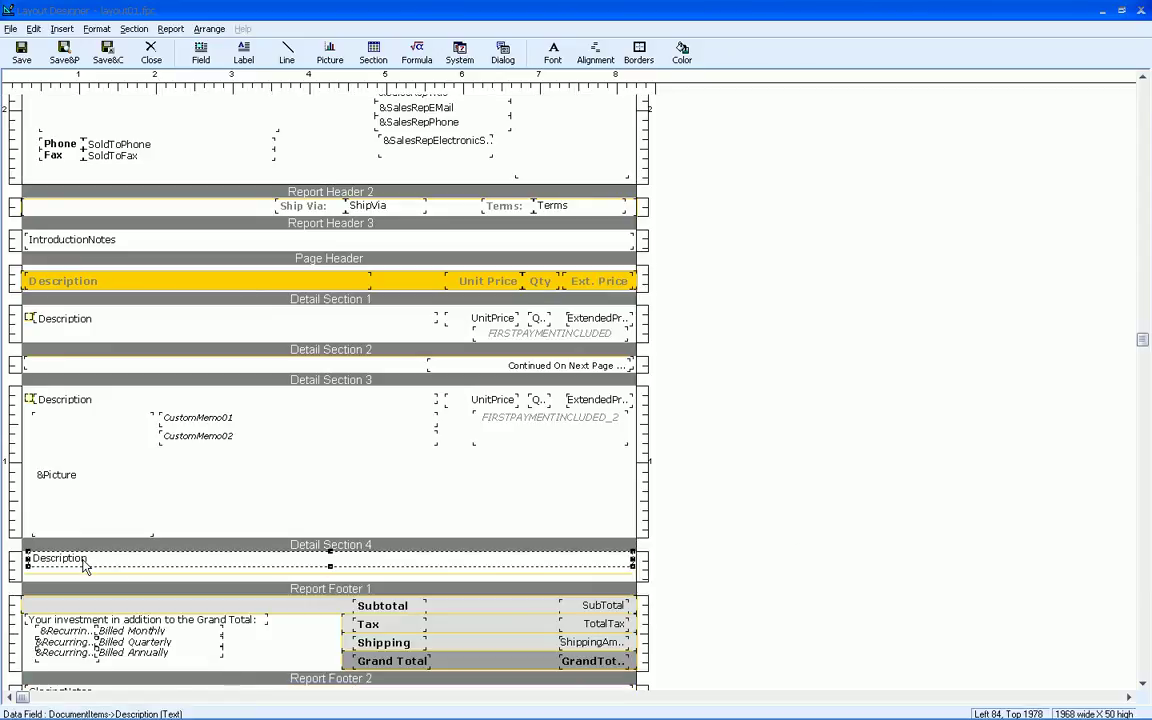
drag(84, 566, 84, 569)
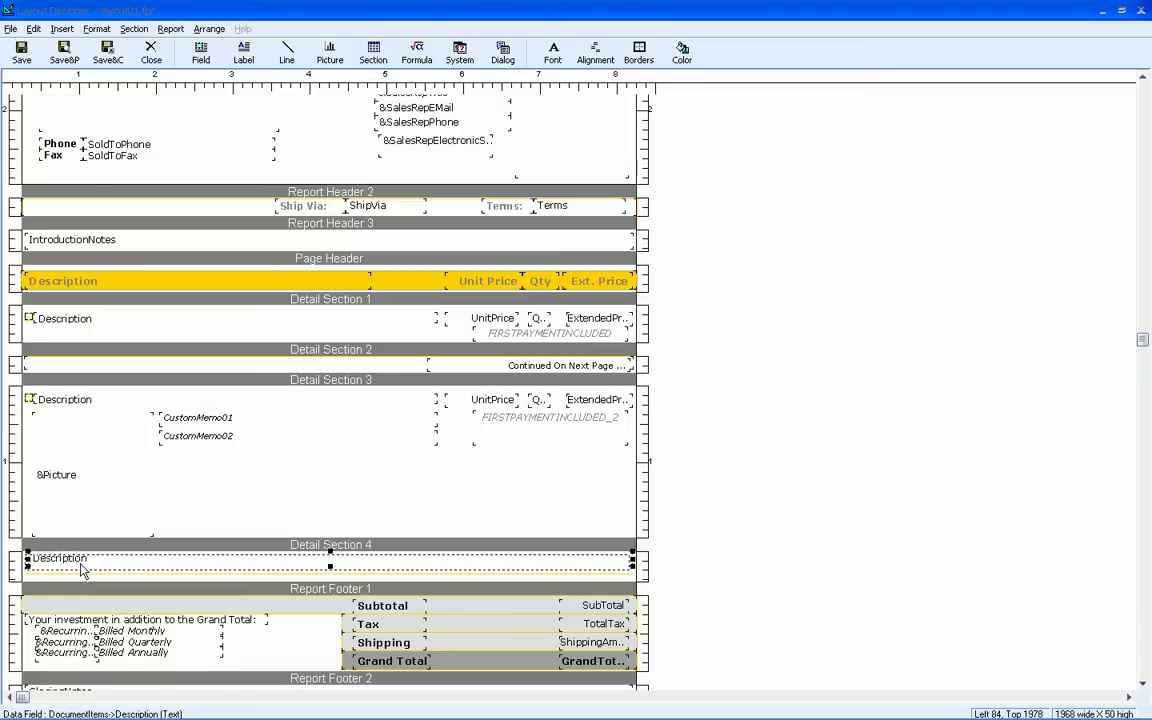
click(805, 540)
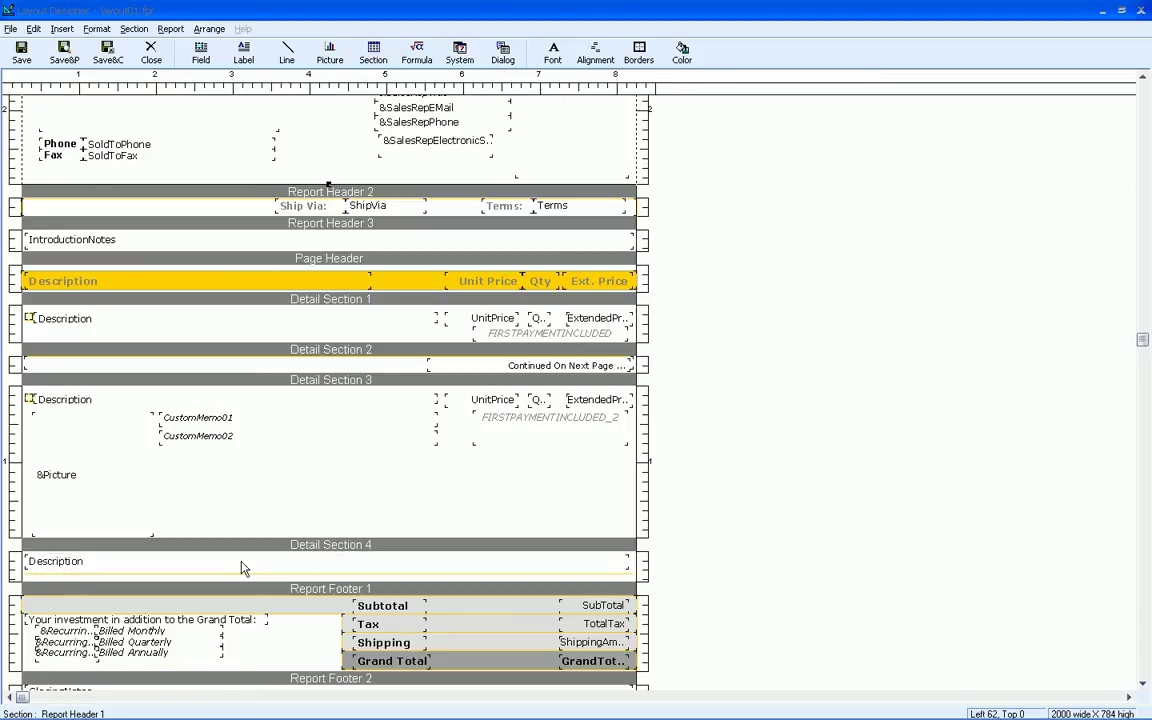
- Set the font of the Description field in Detail Section 4 to bold, size 12
click(72, 569)
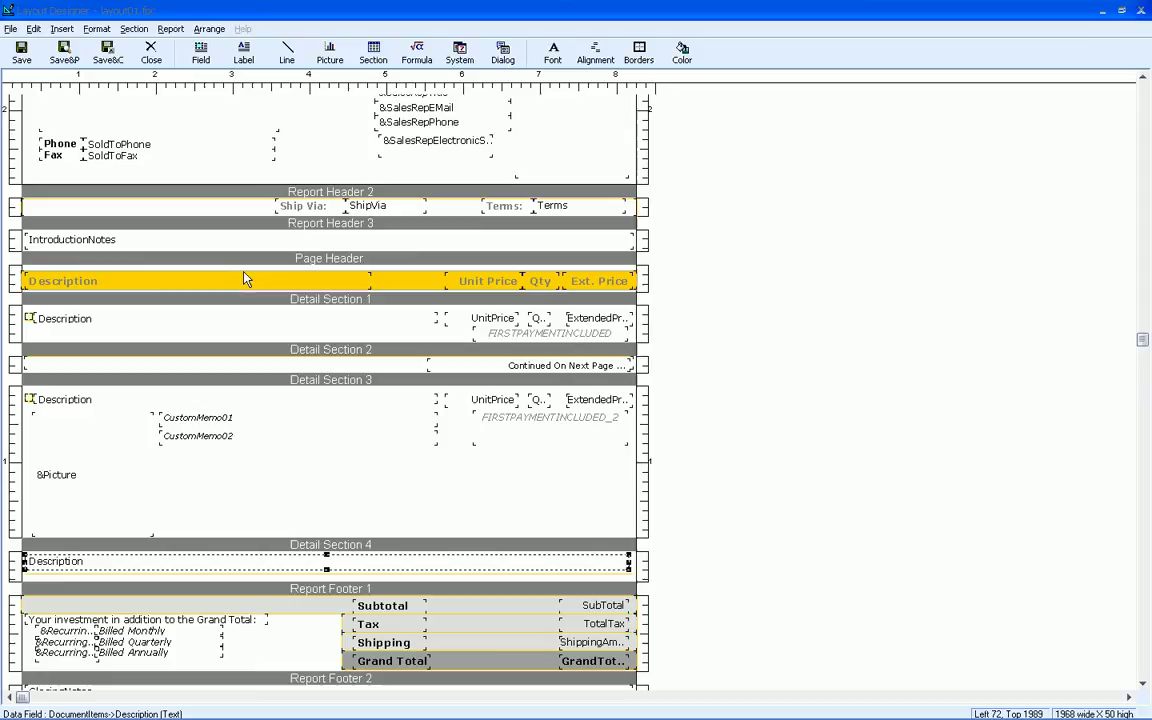
click(553, 53)
click(162, 196)
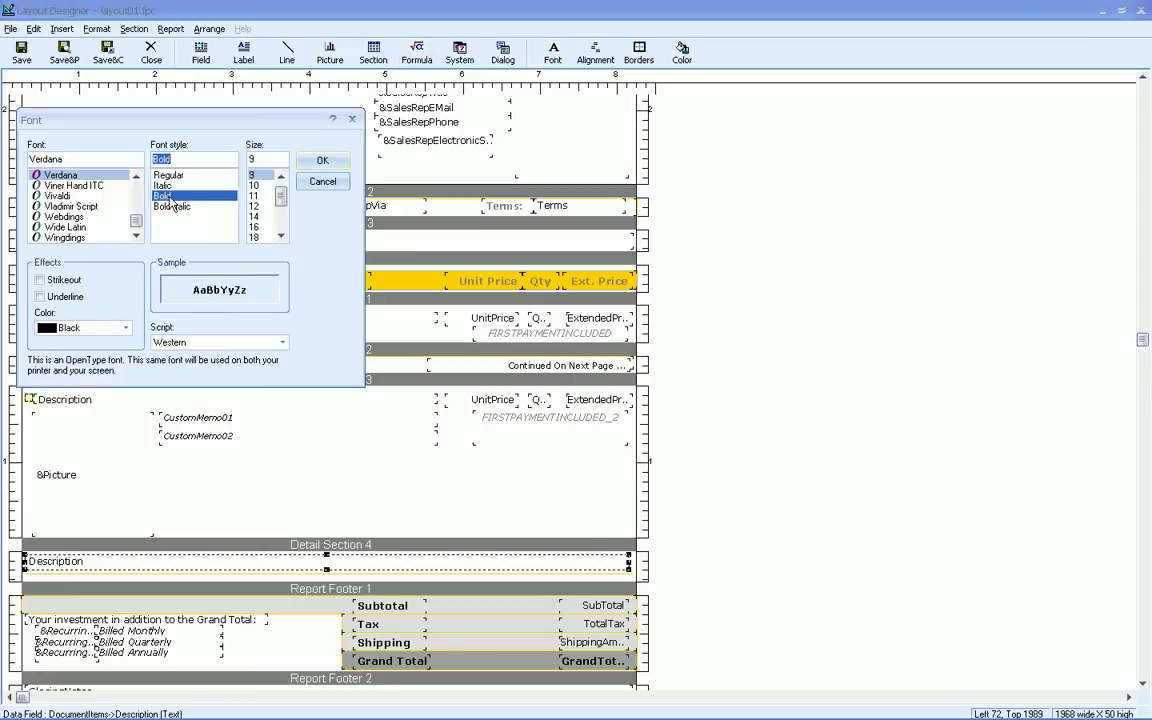
click(255, 206)
click(322, 160)
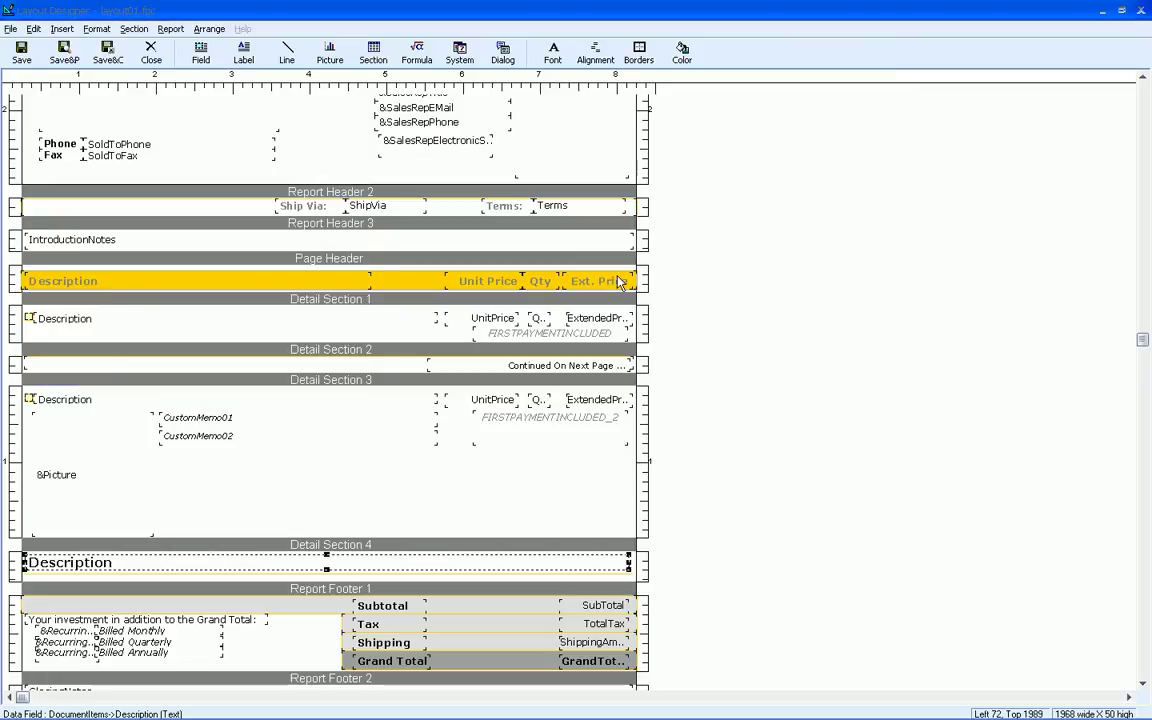
click(650, 442)
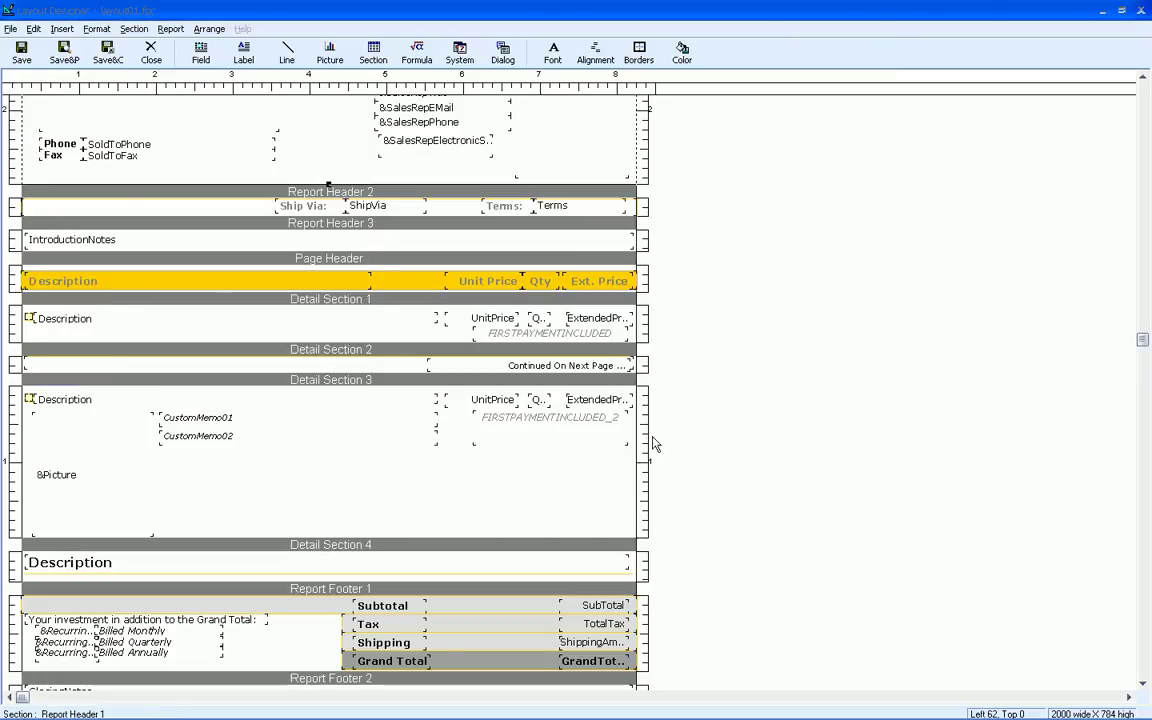
- Save the layout, preview the quote to examine which lines print with the Detail Section 4 formatting, and close the preview
click(64, 53)
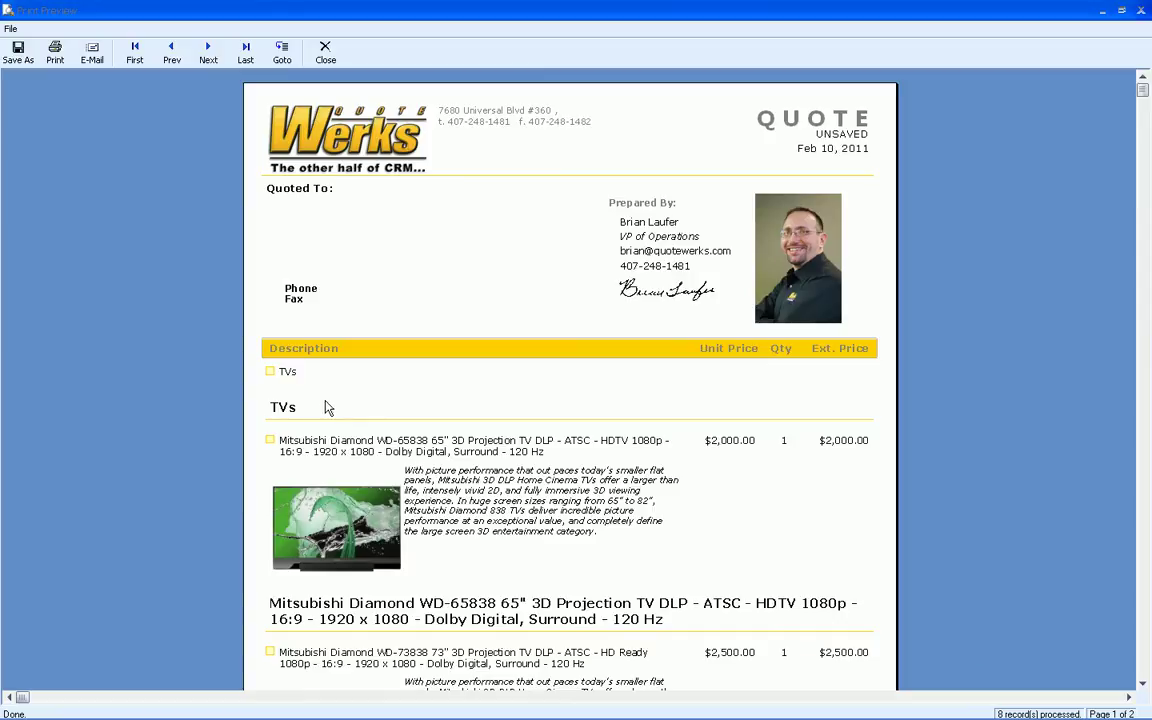
scroll(328, 406, down, 5)
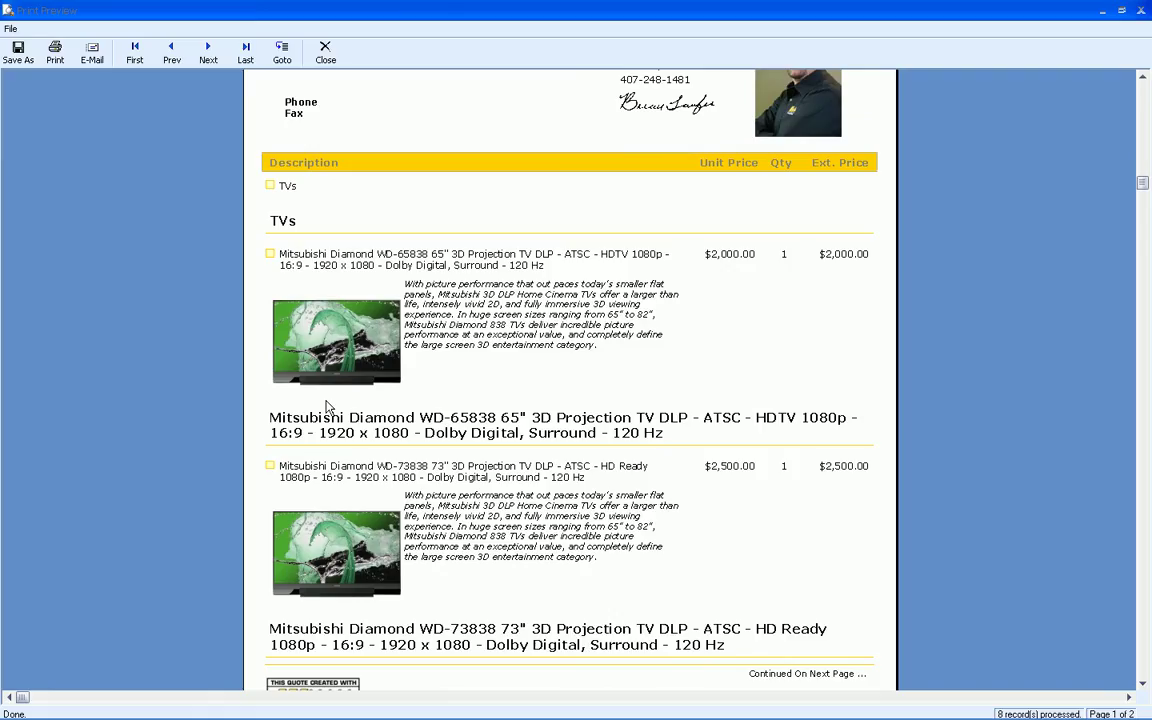
click(325, 52)
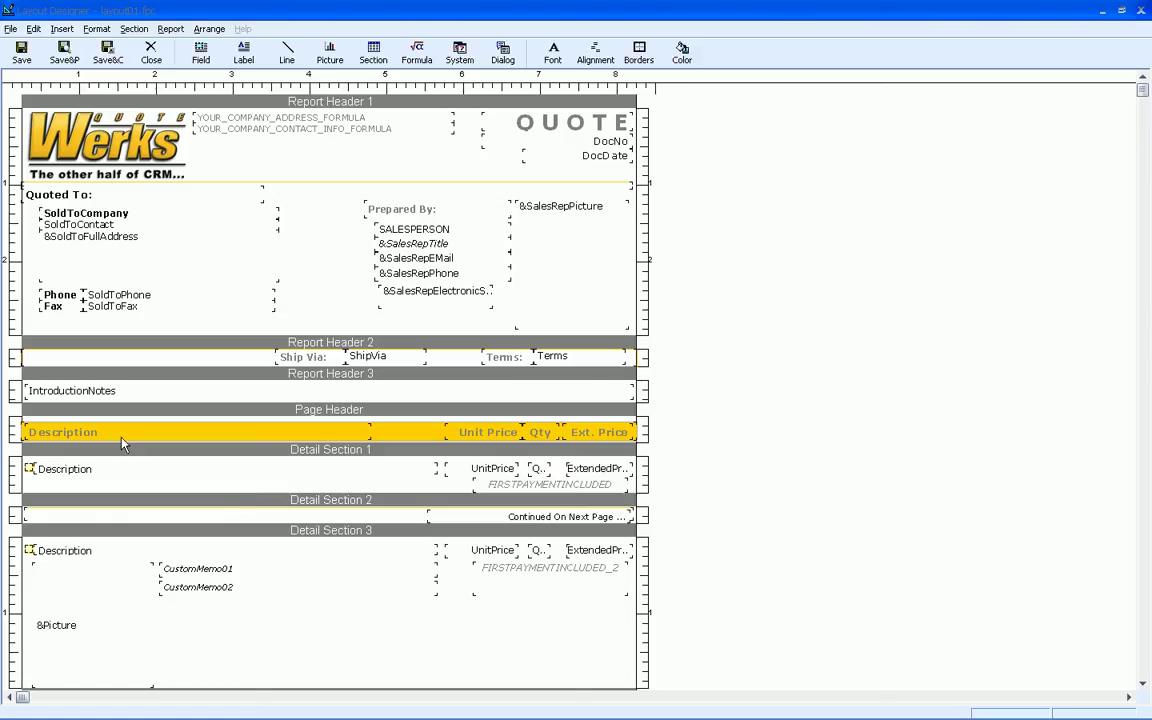
- Filter Detail Section 4 with the selection criteria .if.DocumentItems->LineType=256
scroll(121, 441, down, 3)
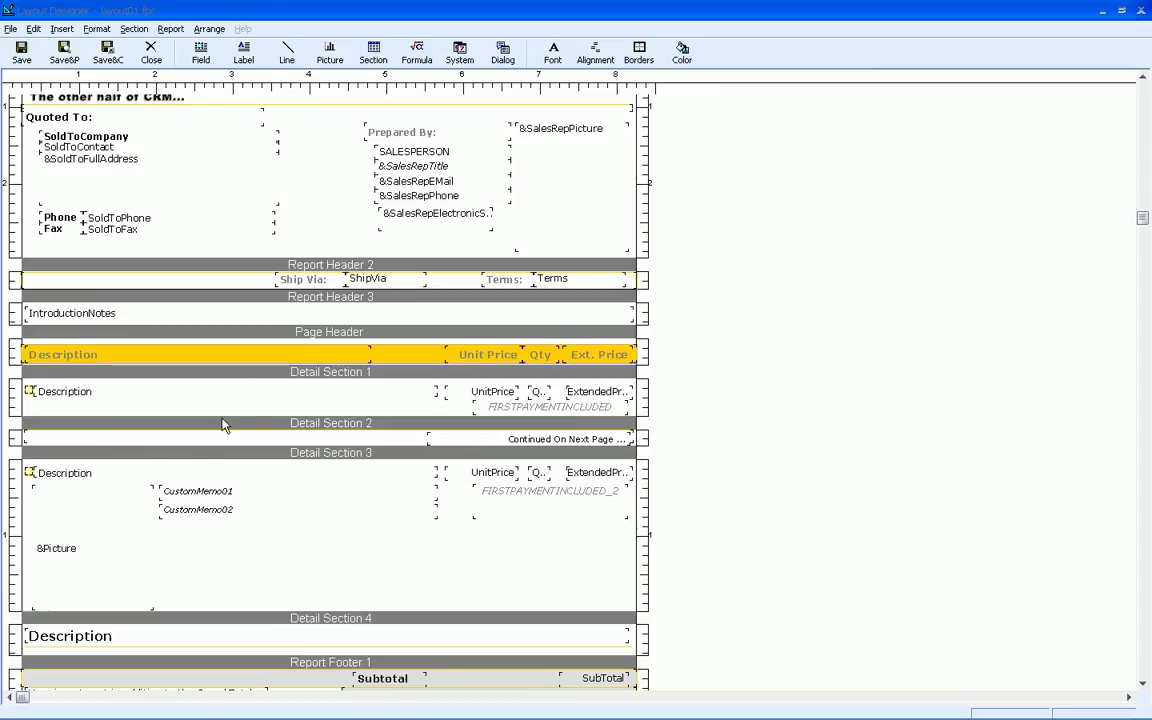
click(287, 627)
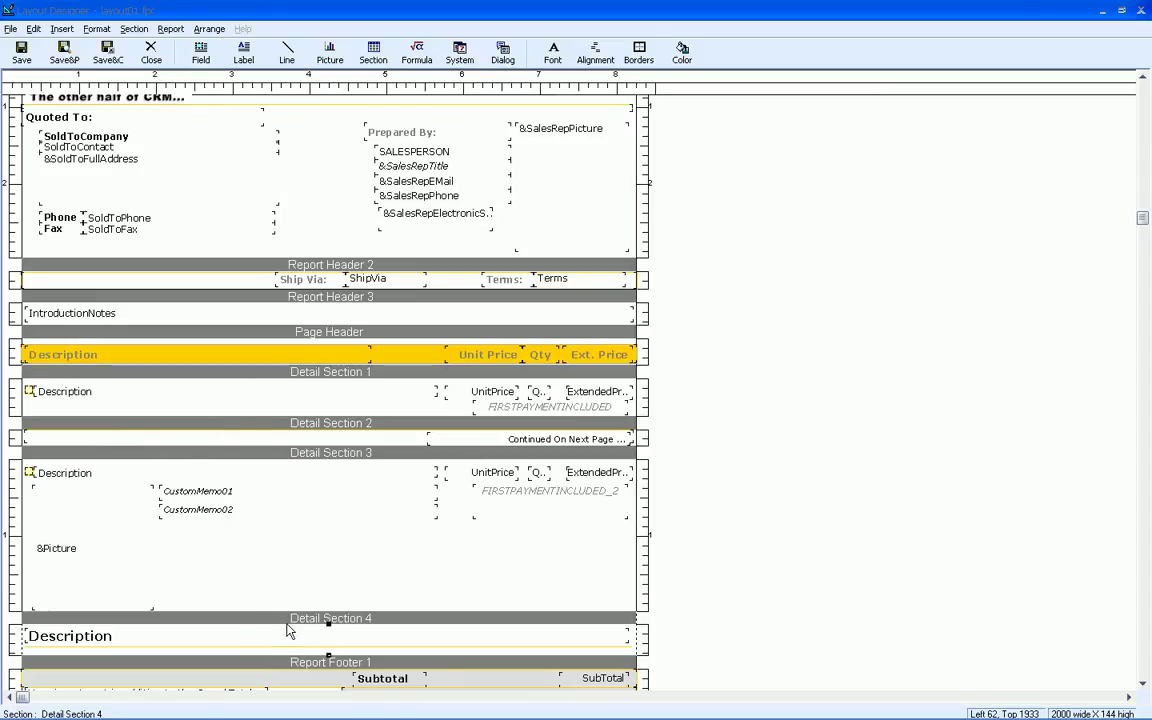
right_click(243, 617)
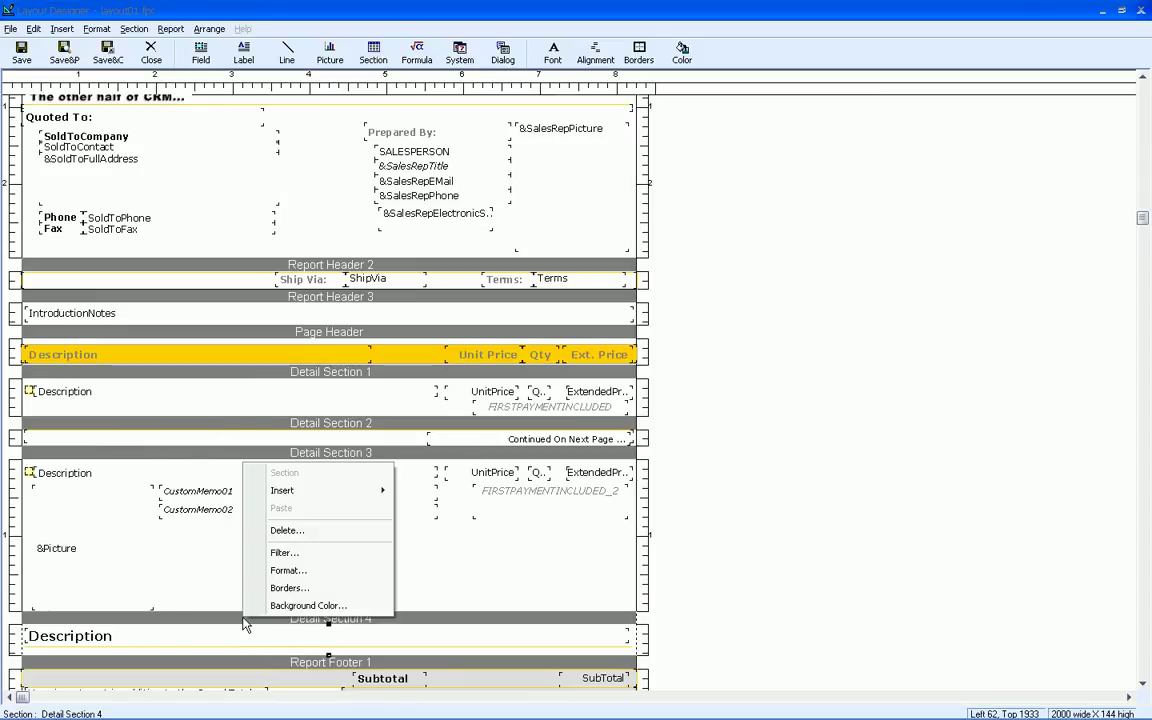
click(313, 556)
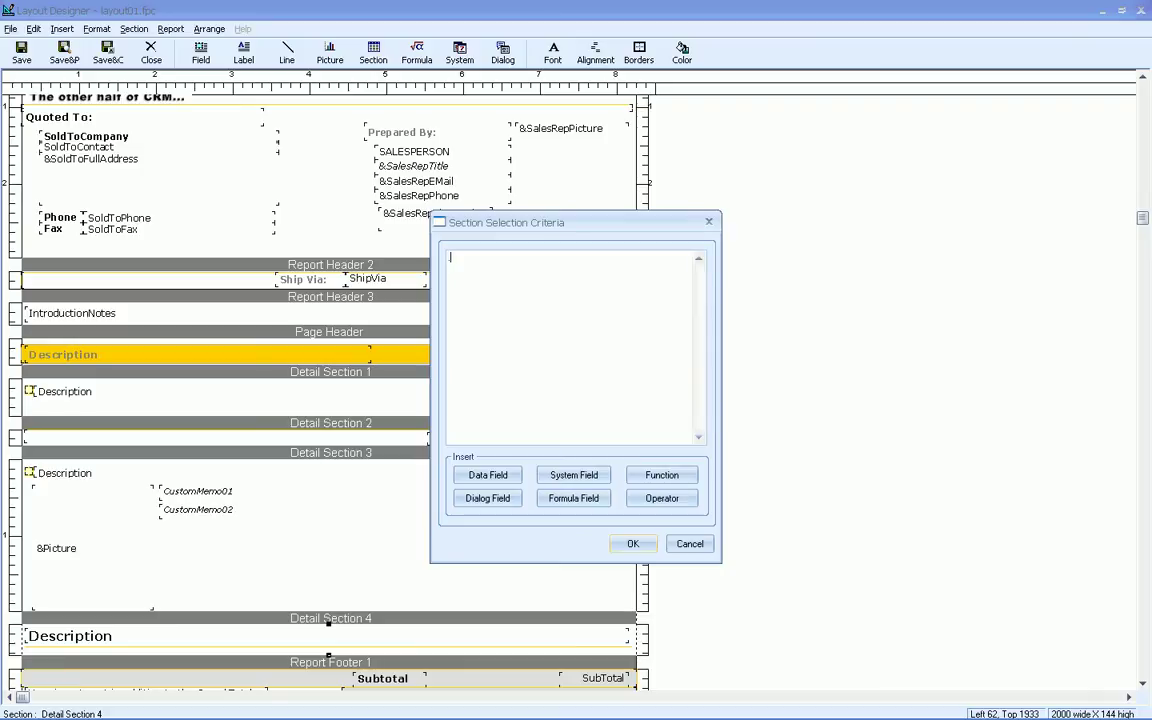
click(488, 475)
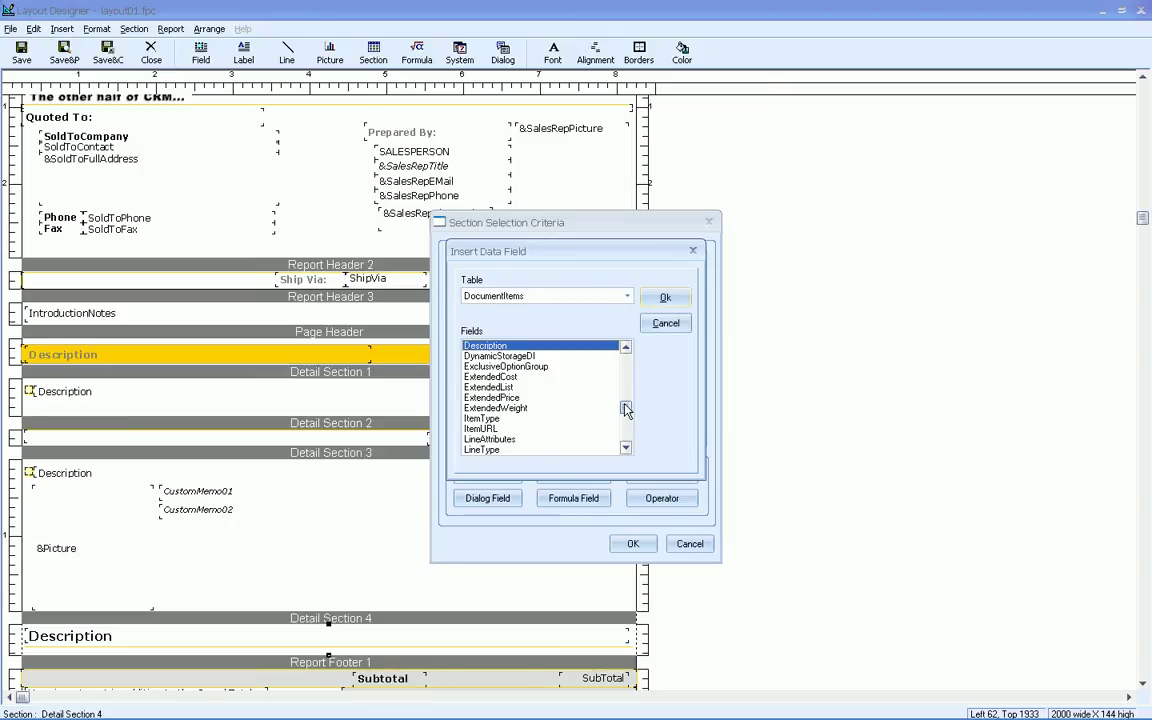
drag(626, 409, 626, 413)
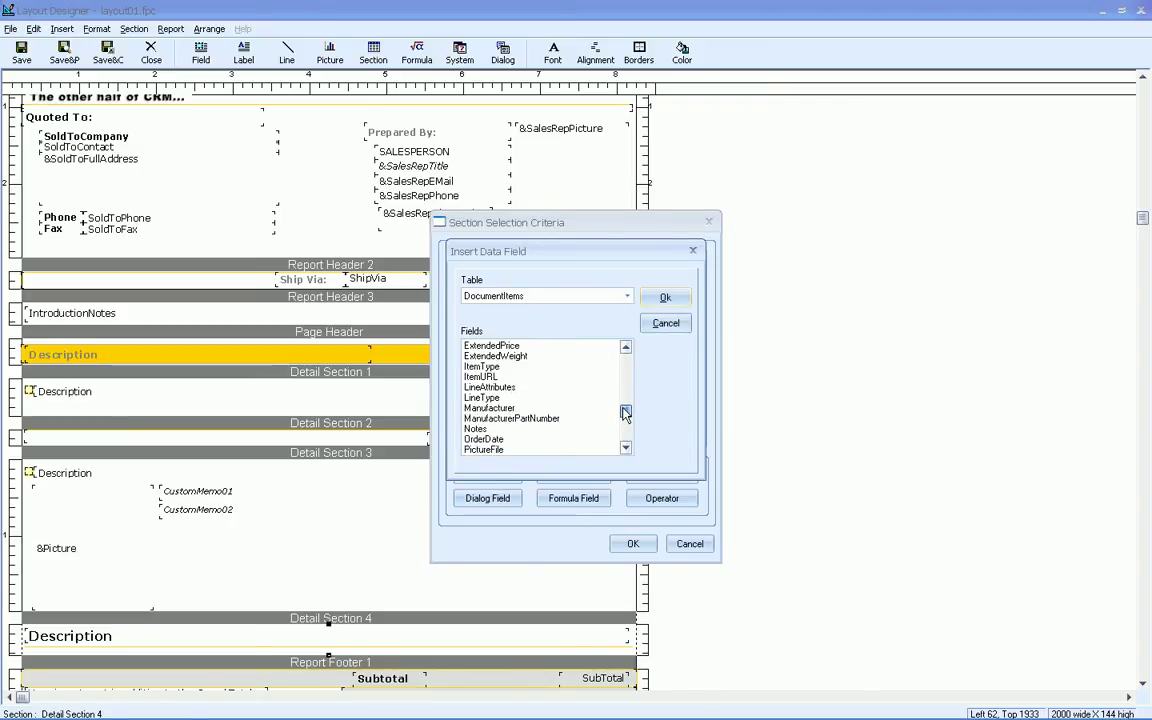
click(500, 397)
click(665, 297)
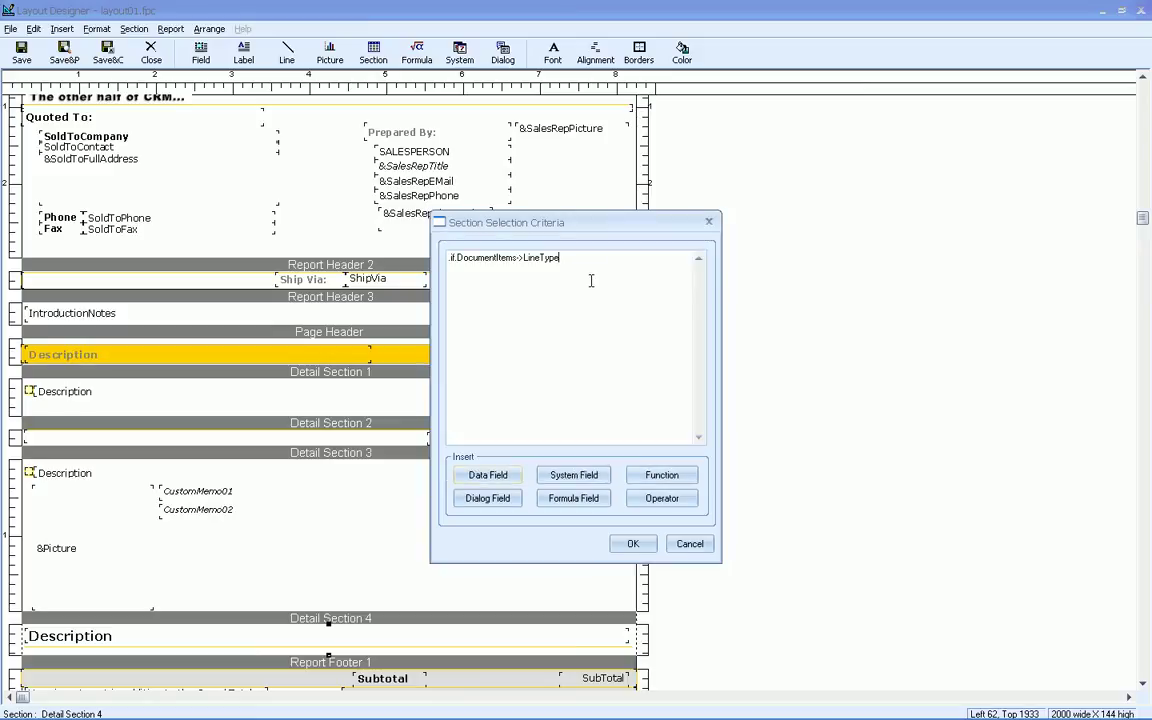
text(=256)
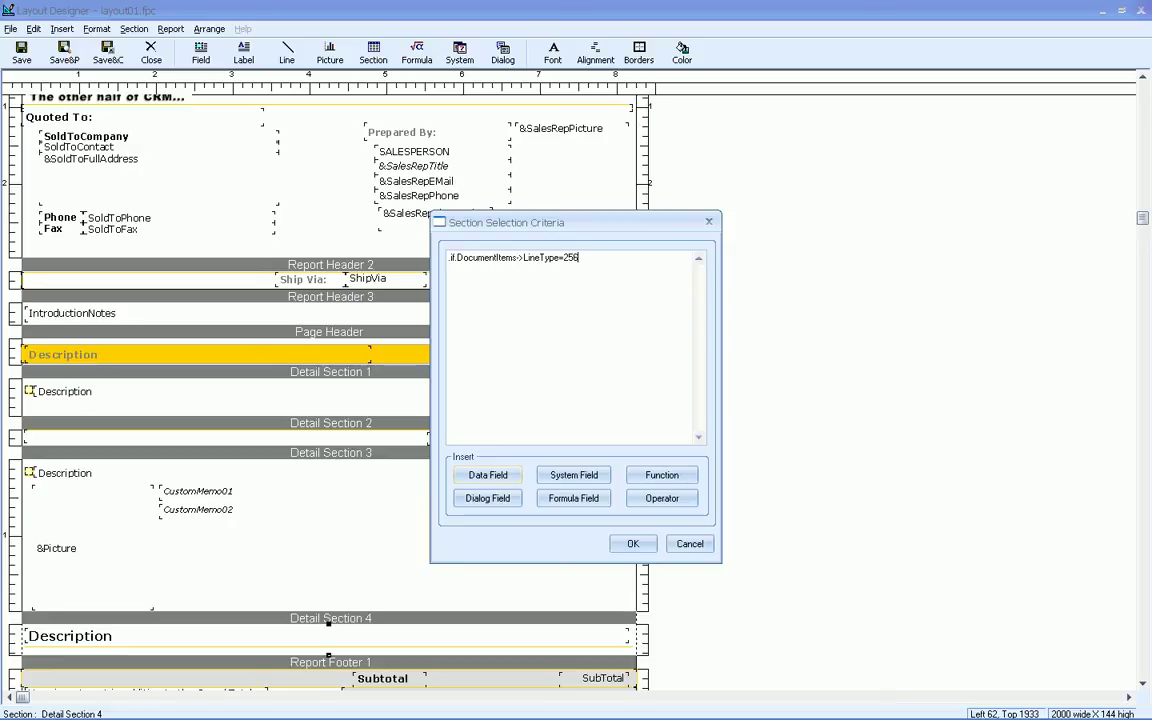
key(ctrl+a)
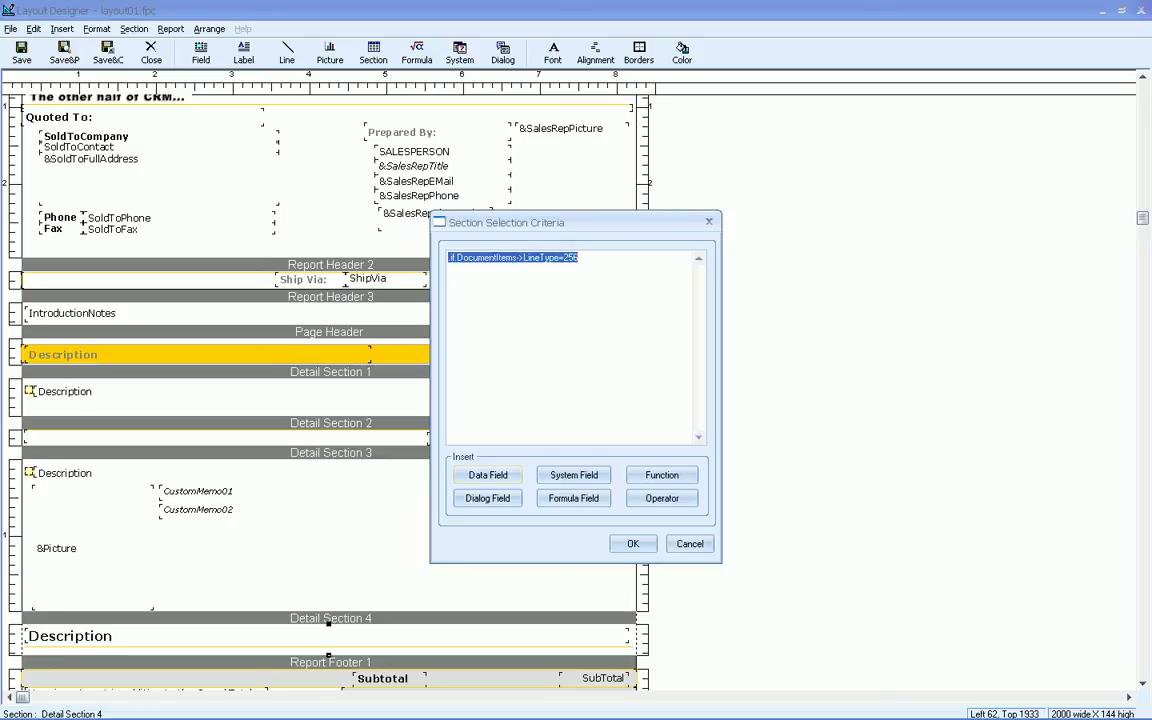
click(630, 545)
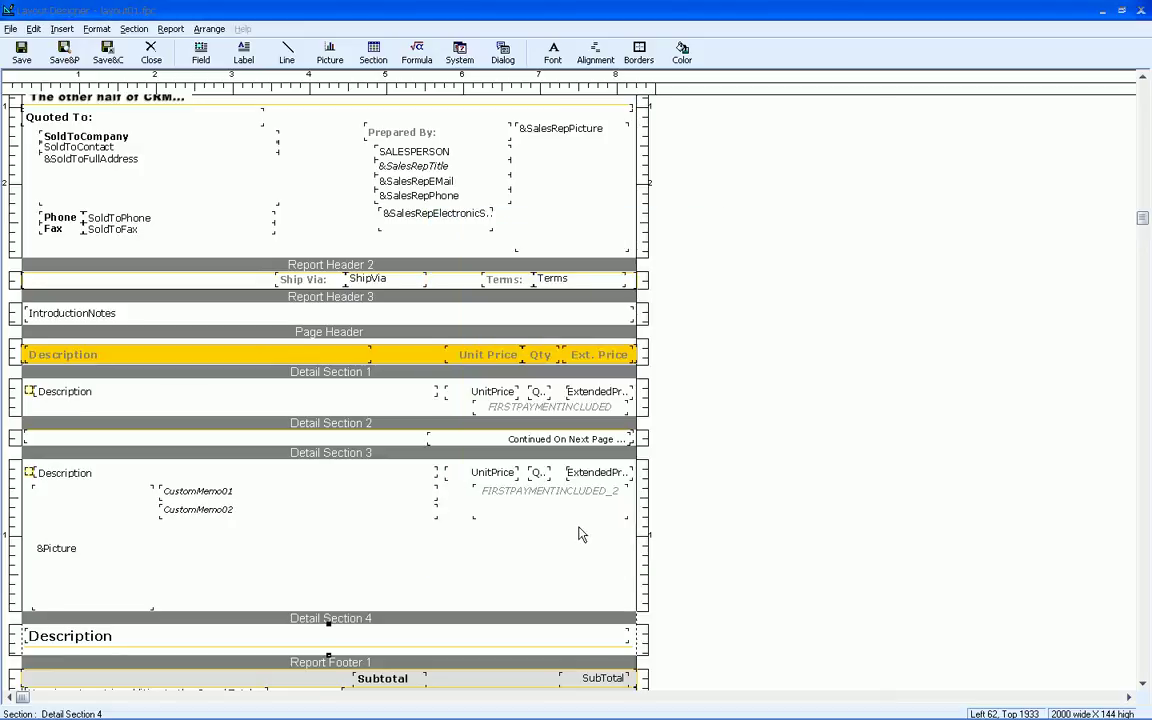
- Append .and.DocumentItems->LineType<>256 to the selection criteria of Detail Section 3
scroll(581, 535, down, 1)
click(347, 444)
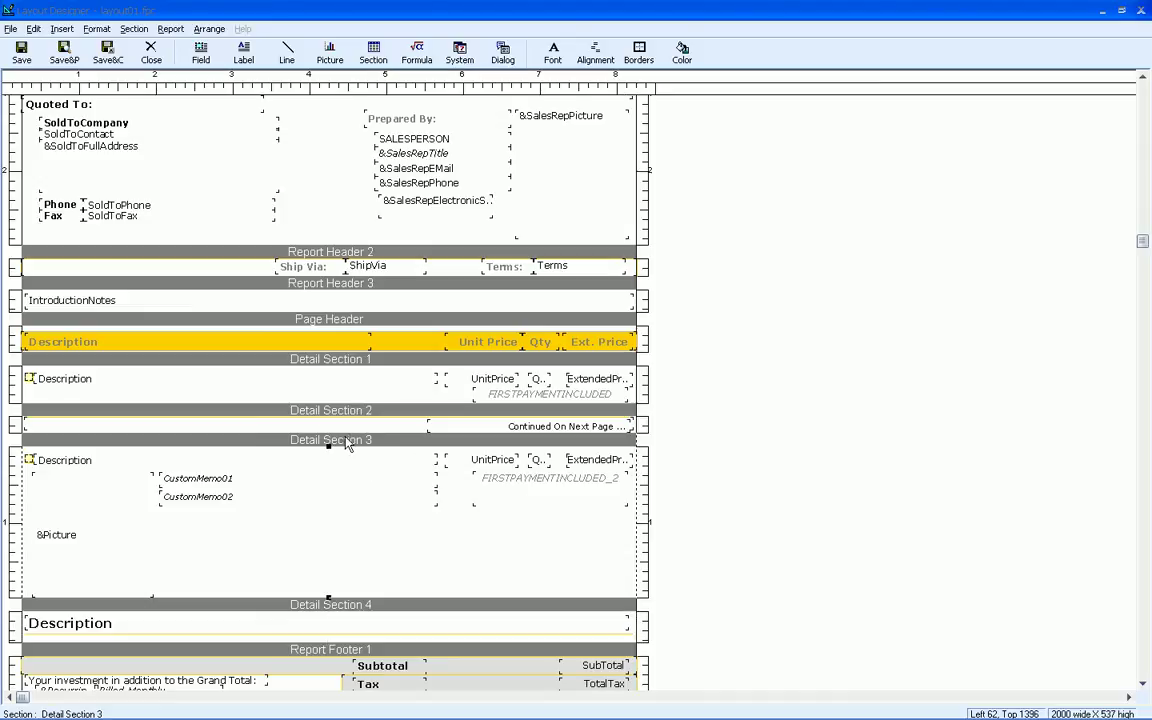
right_click(311, 441)
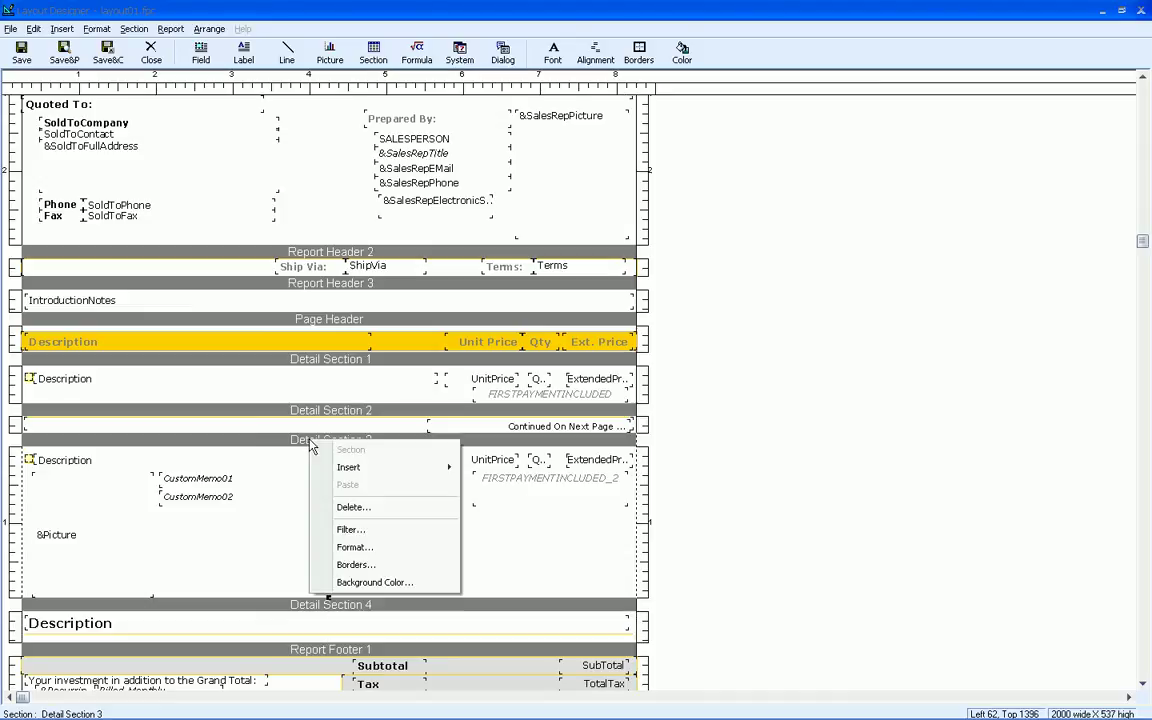
click(363, 535)
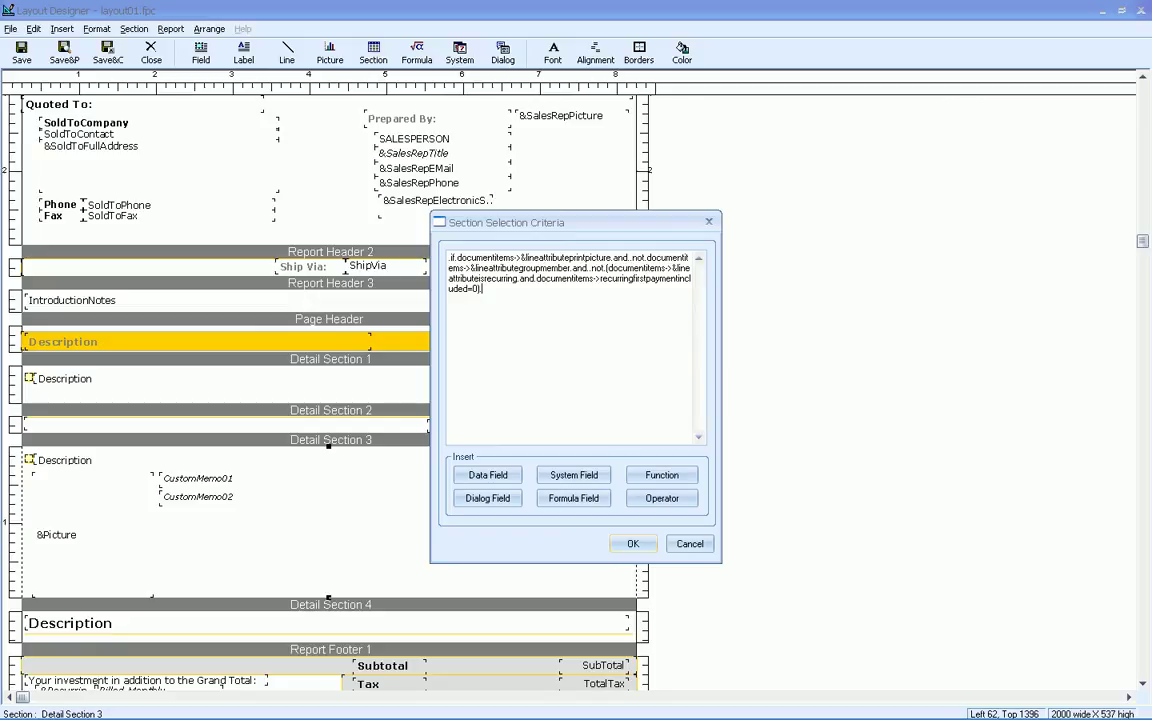
text(.and.)
click(488, 475)
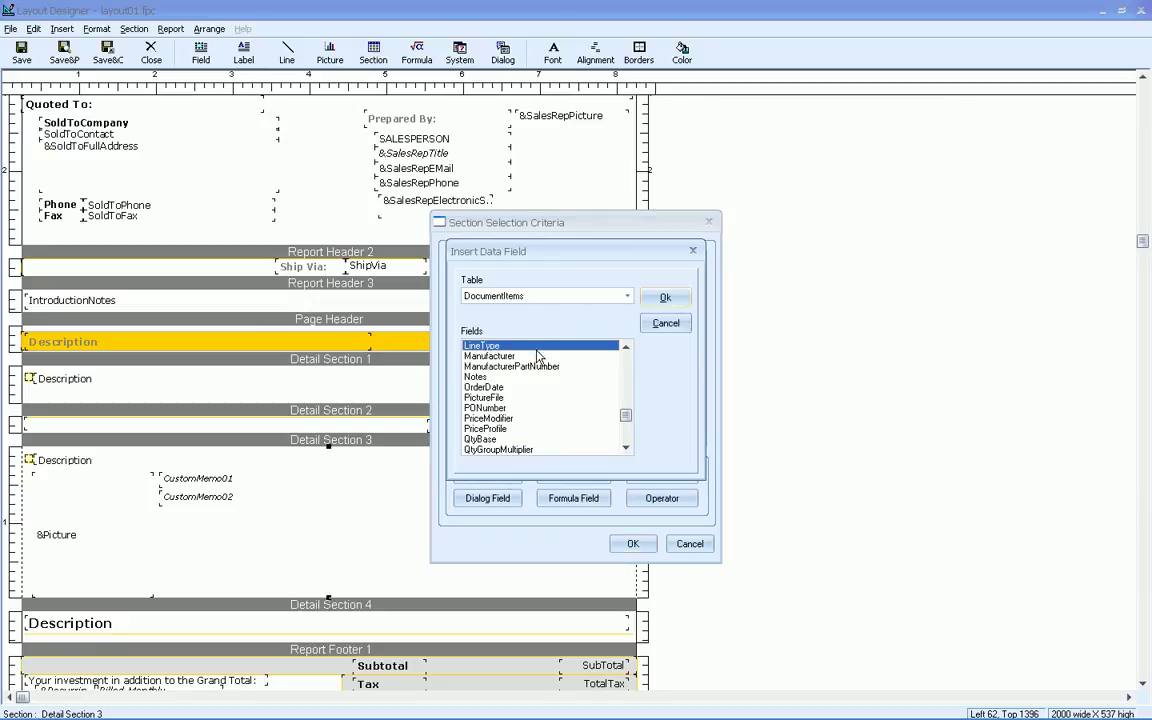
double_click(525, 345)
text(<>)
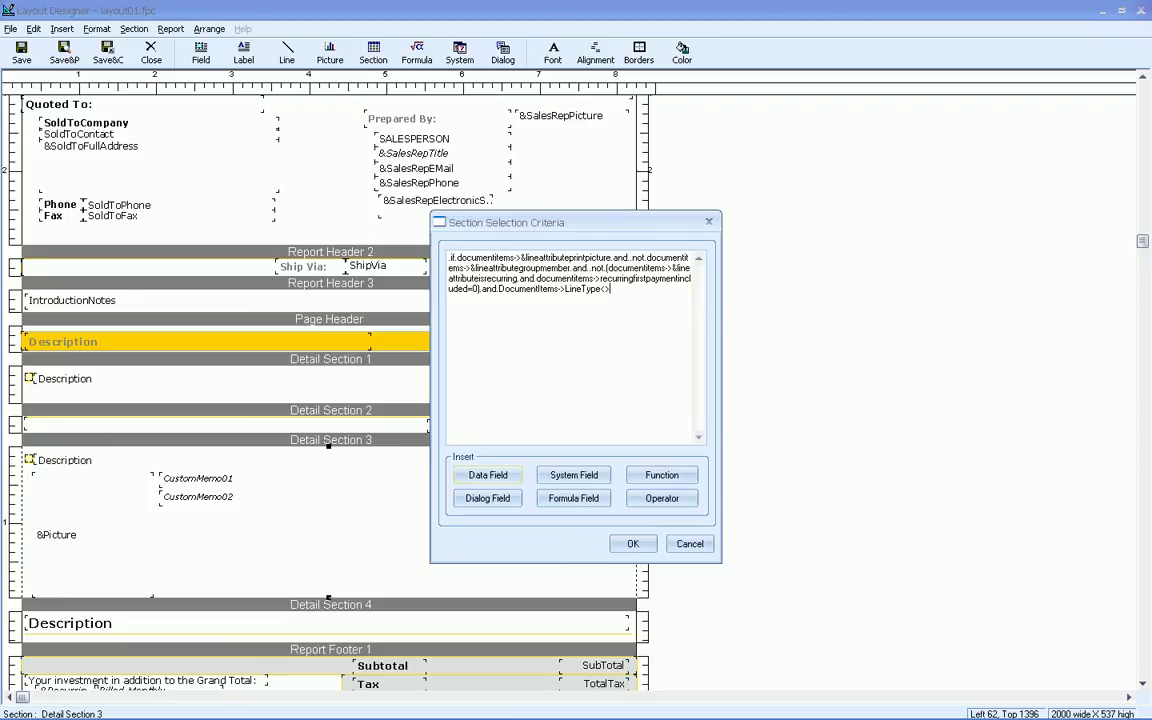
text(256)
click(630, 545)
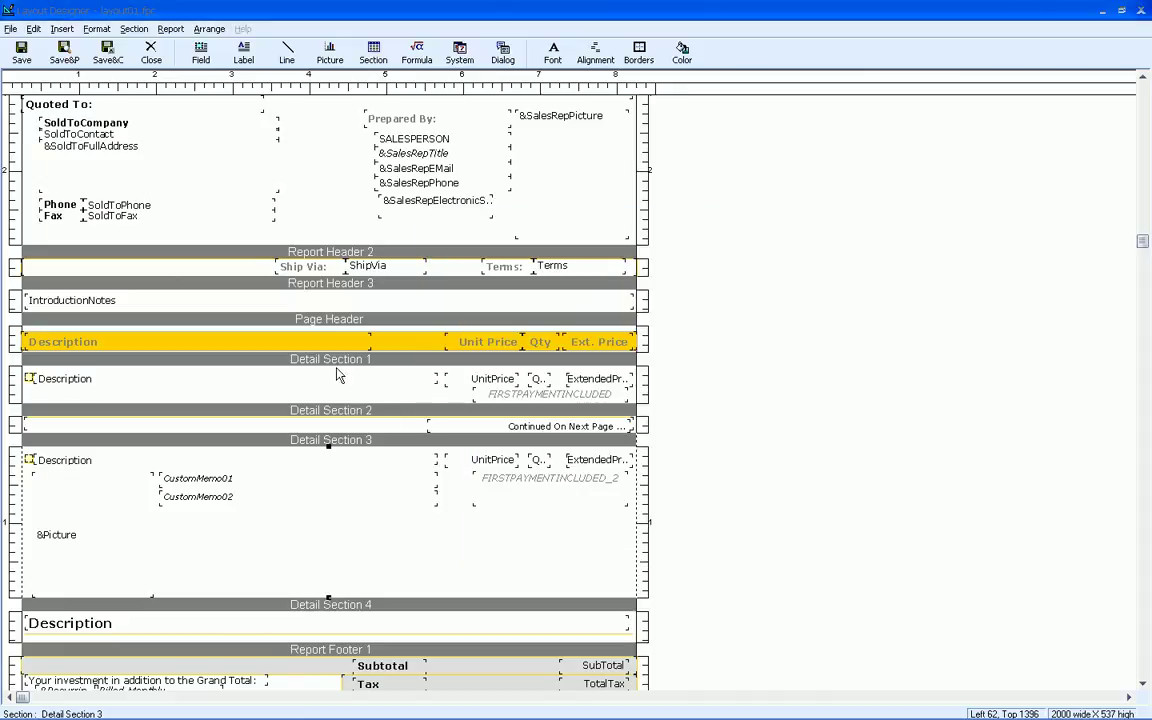
- Append .and.DocumentItems->LineType<>256 to the selection criteria of Detail Section 1
click(329, 416)
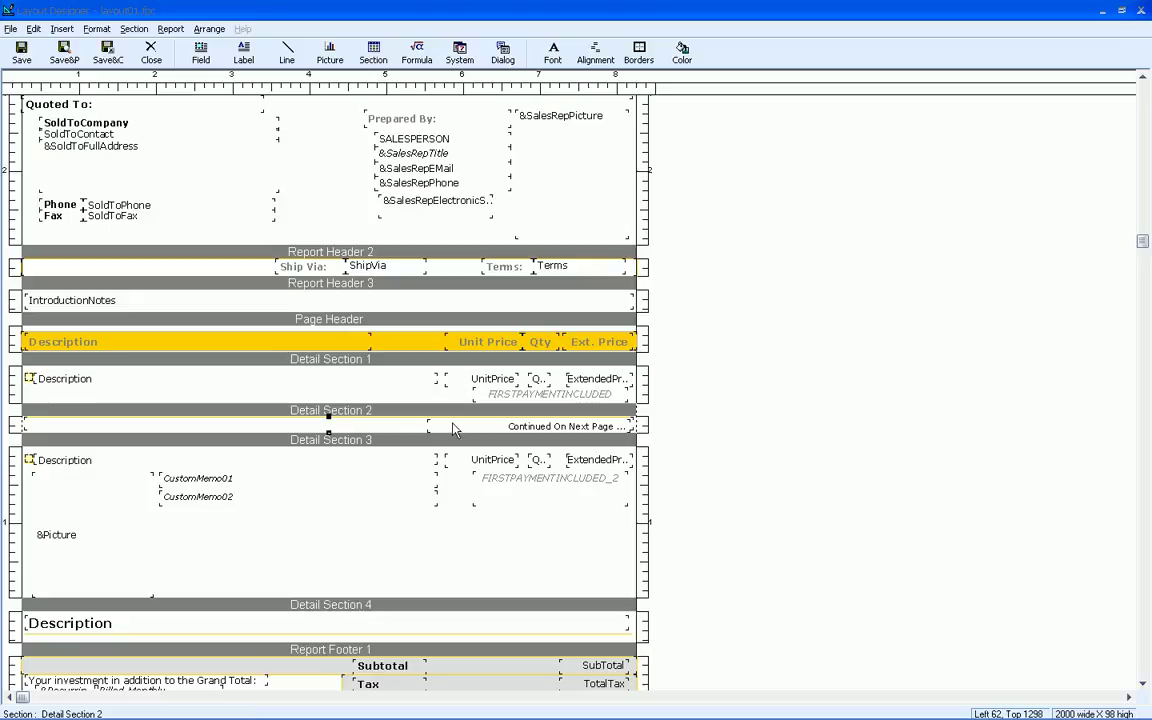
right_click(337, 366)
click(390, 456)
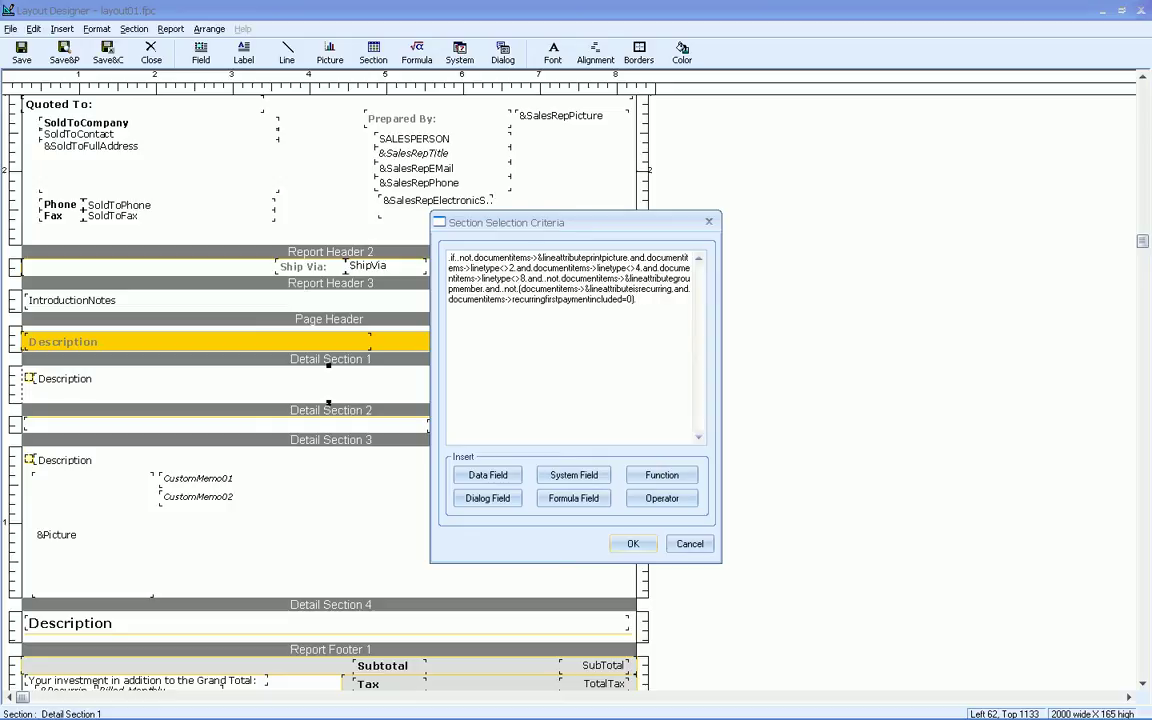
text(.and.)
click(480, 475)
click(665, 297)
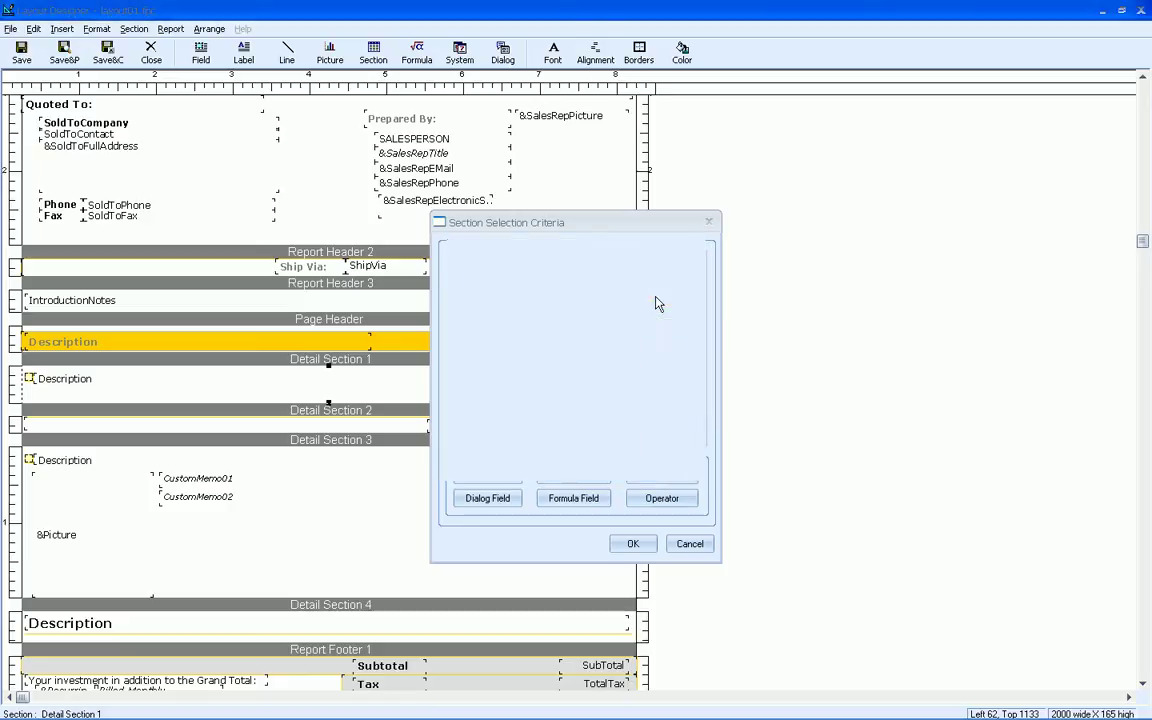
text(<>256)
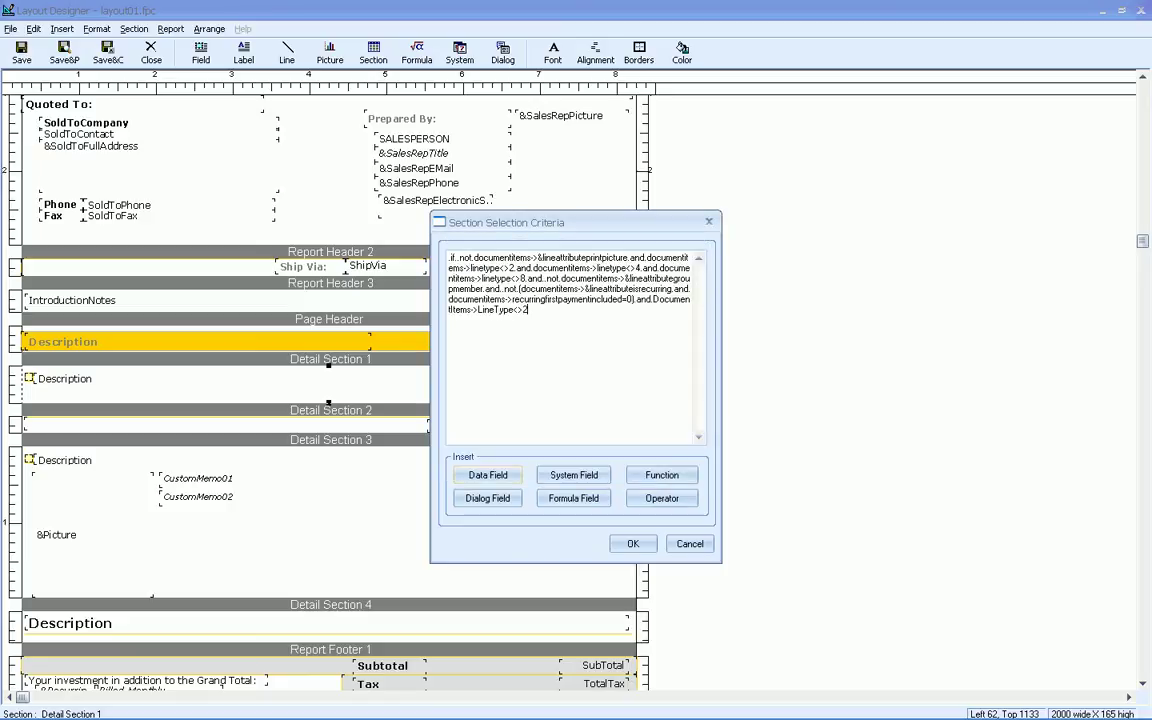
click(631, 547)
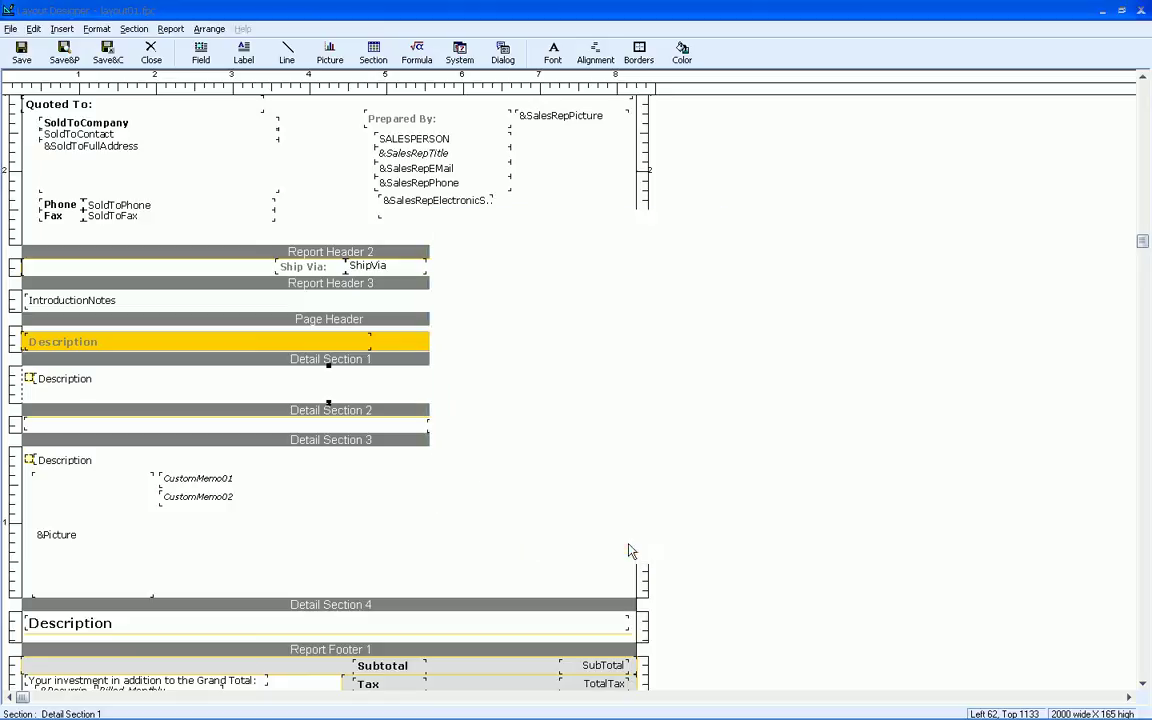
- Save the layout, preview the quote through its last page to check how heading and product lines print, and close the preview
click(77, 63)
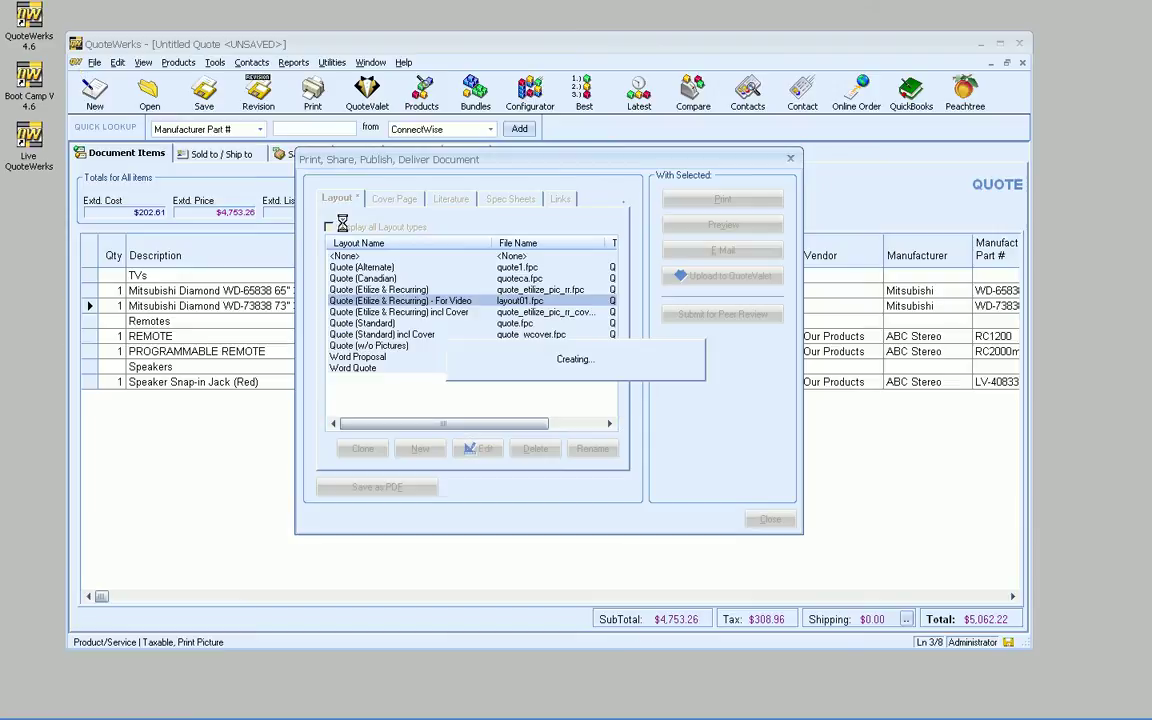
scroll(411, 267, down, 3)
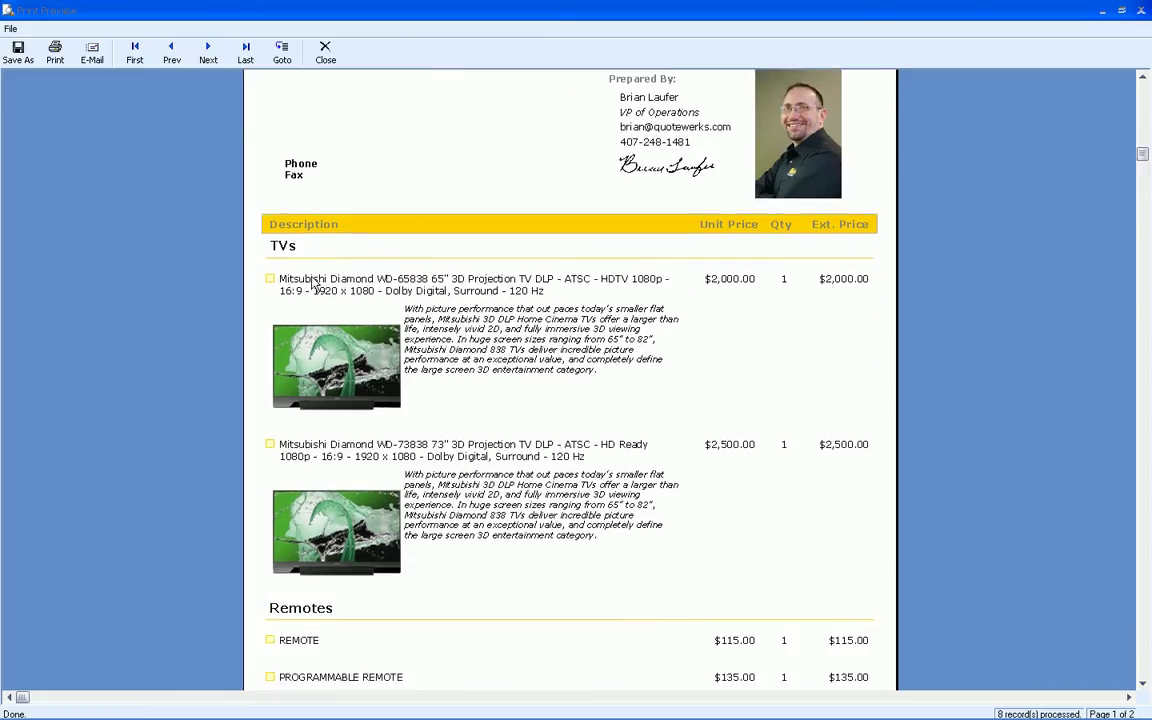
scroll(553, 334, down, 3)
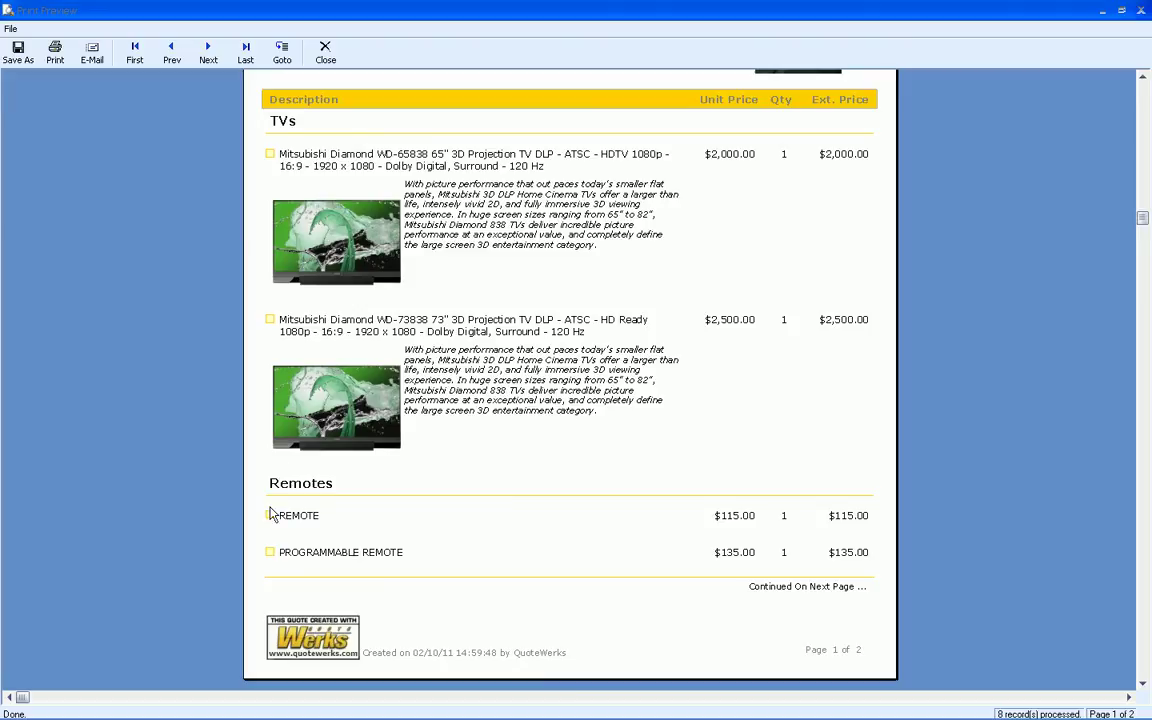
scroll(368, 522, down, 10)
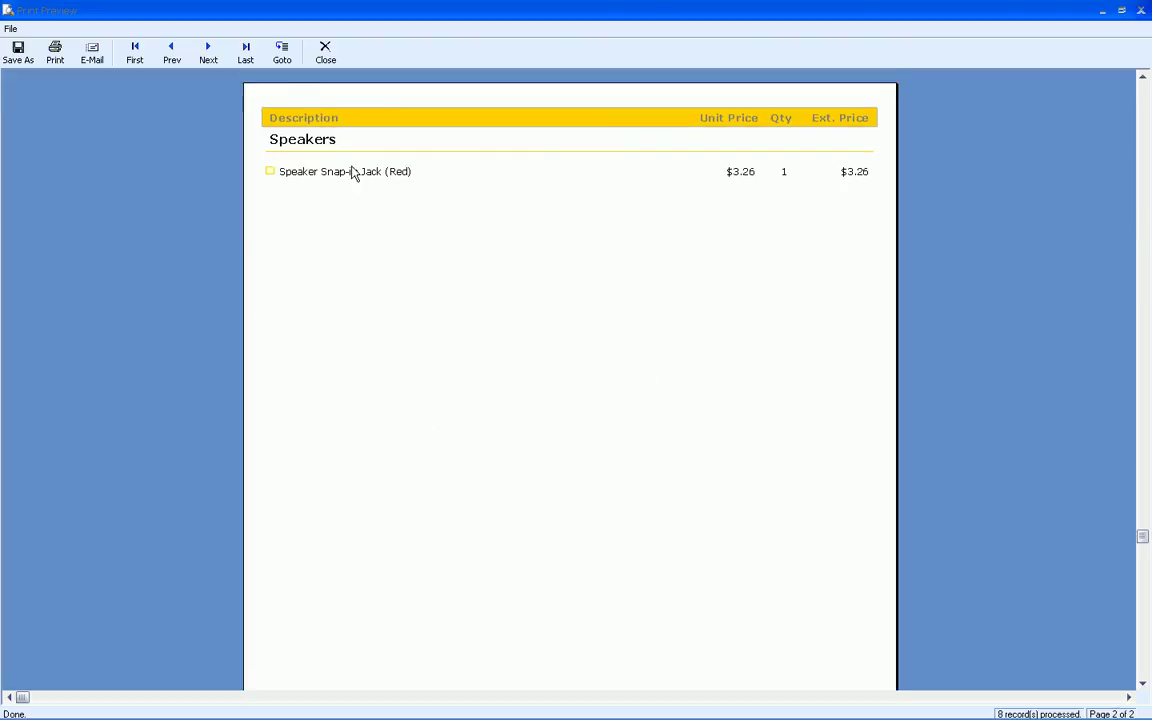
scroll(355, 173, down, 2)
scroll(597, 113, down, 5)
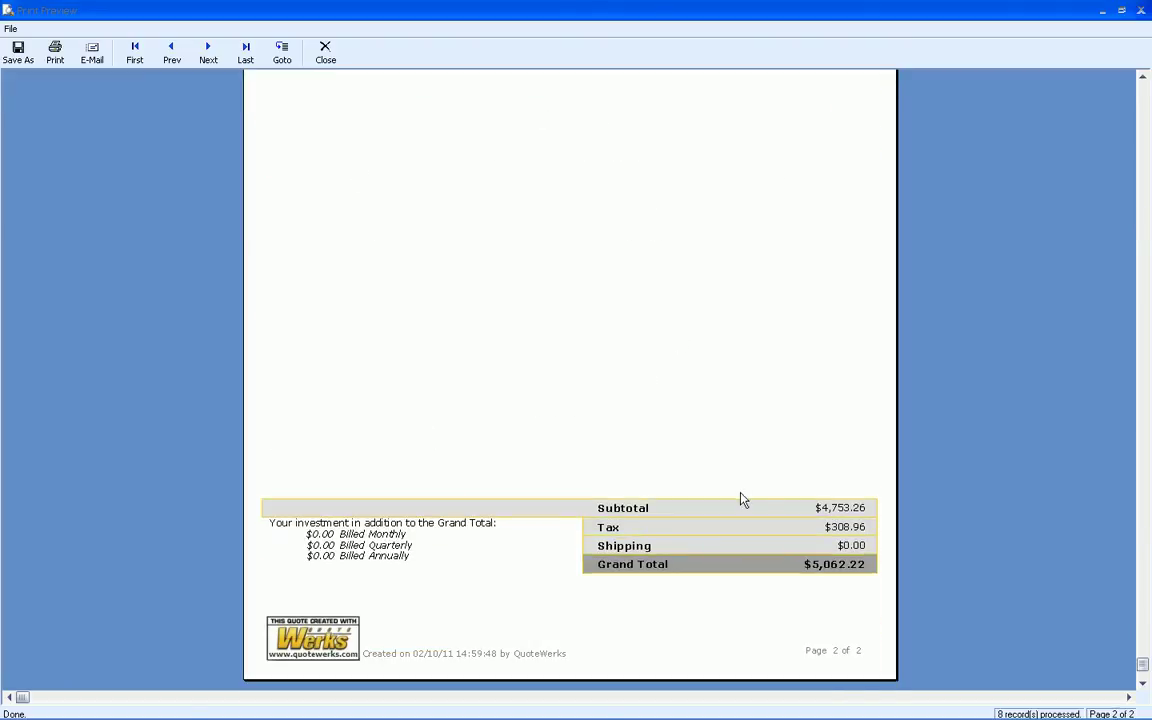
click(326, 55)
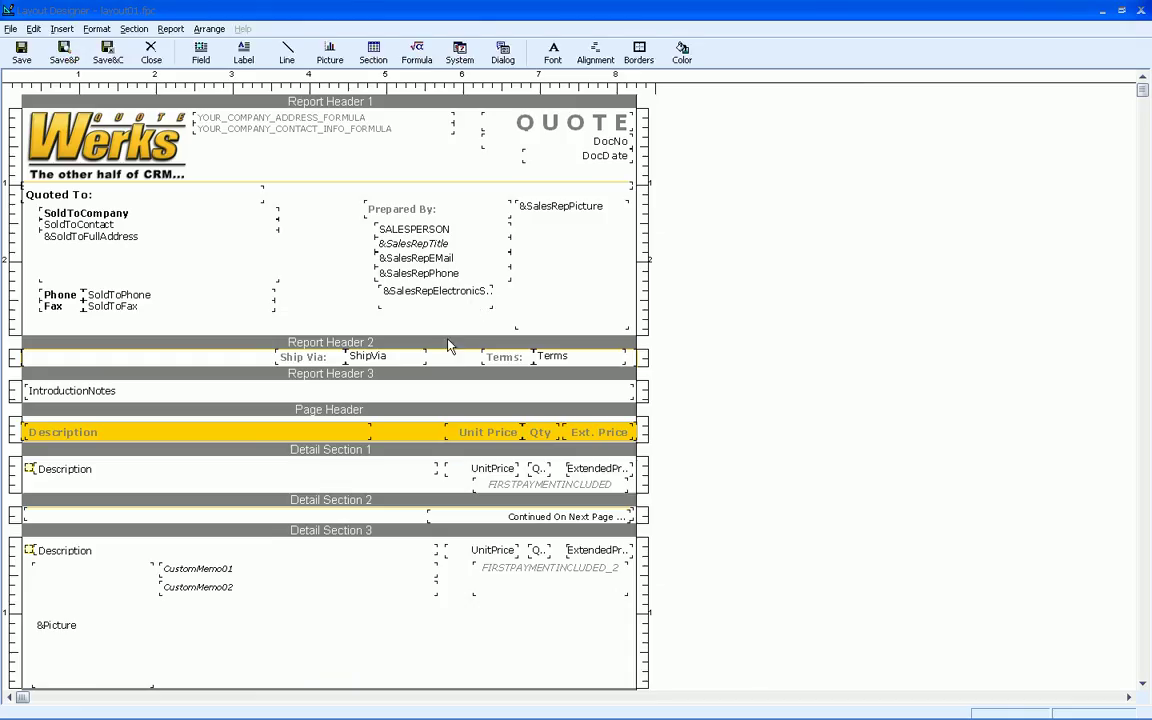
- Close the layout01.fpc layout and return to the quote's print and delivery options
scroll(713, 390, down, 1)
scroll(713, 390, down, 5)
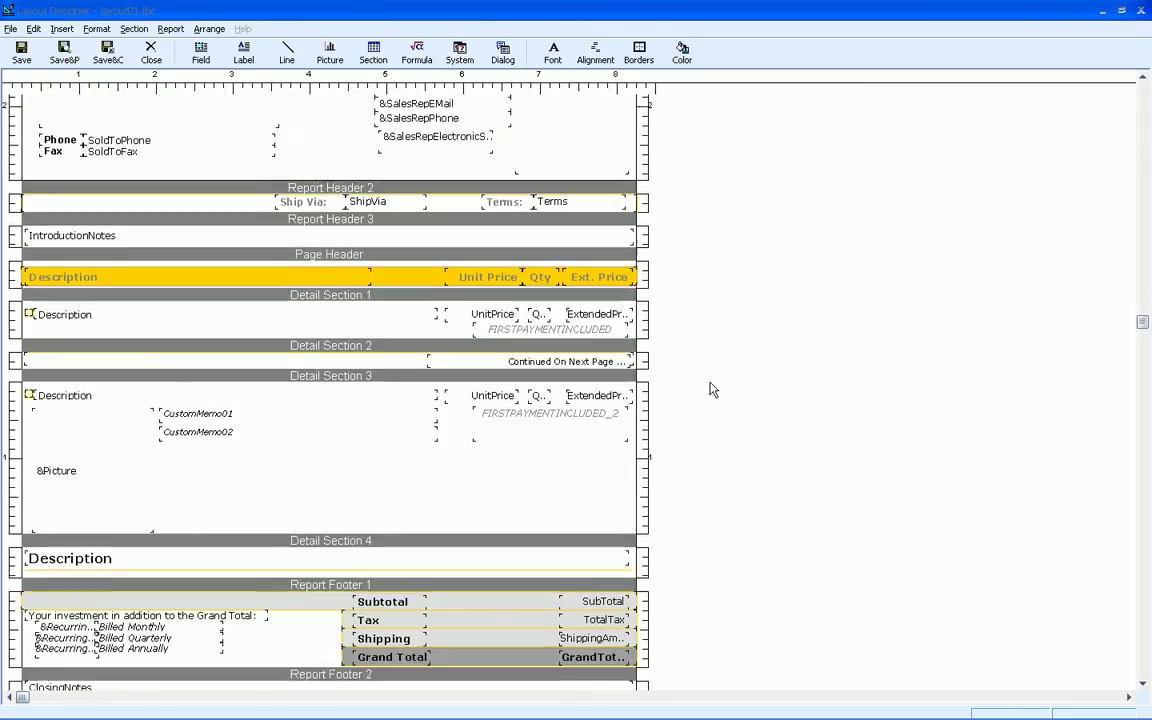
click(7, 10)
click(7, 10)
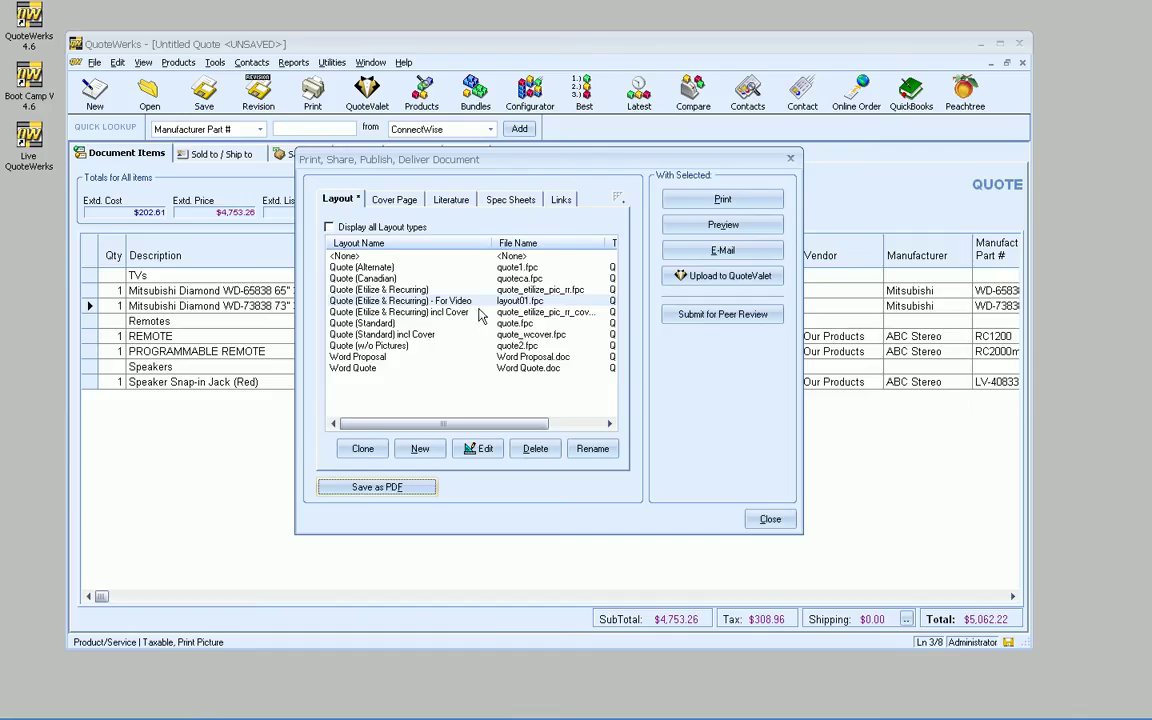
- Preview the quote with the Quote (Etilize & Recurring) incl Cover layout to examine its heading lines, and close the preview
click(520, 313)
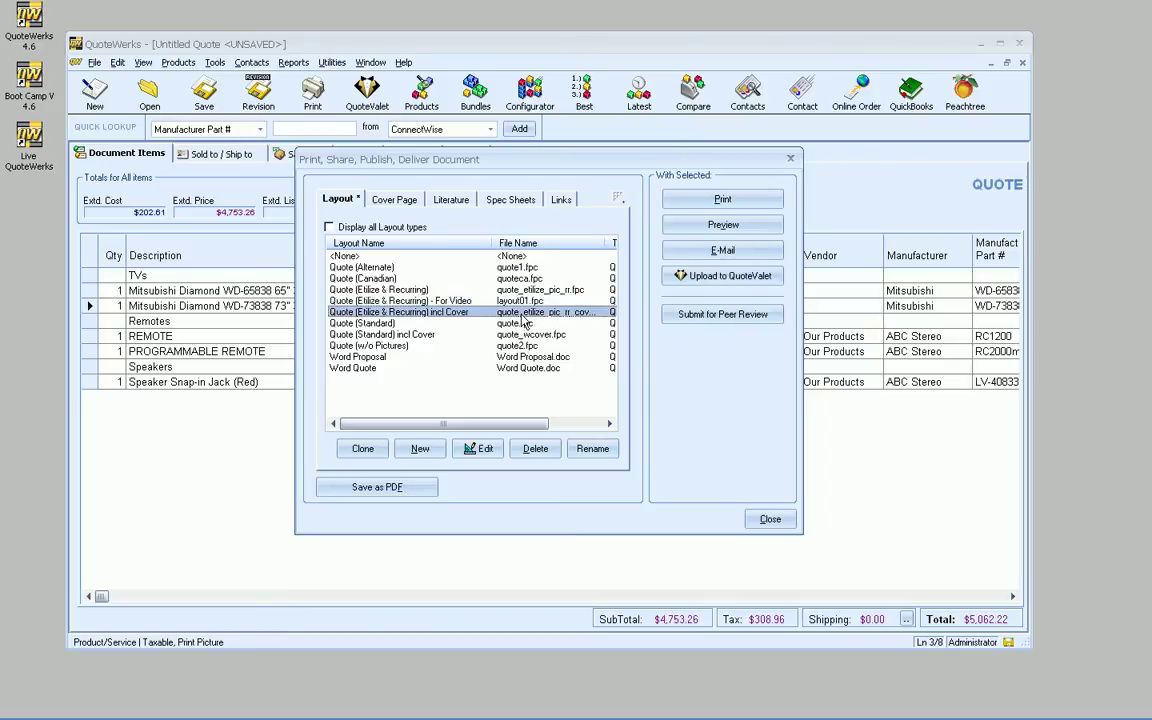
click(705, 225)
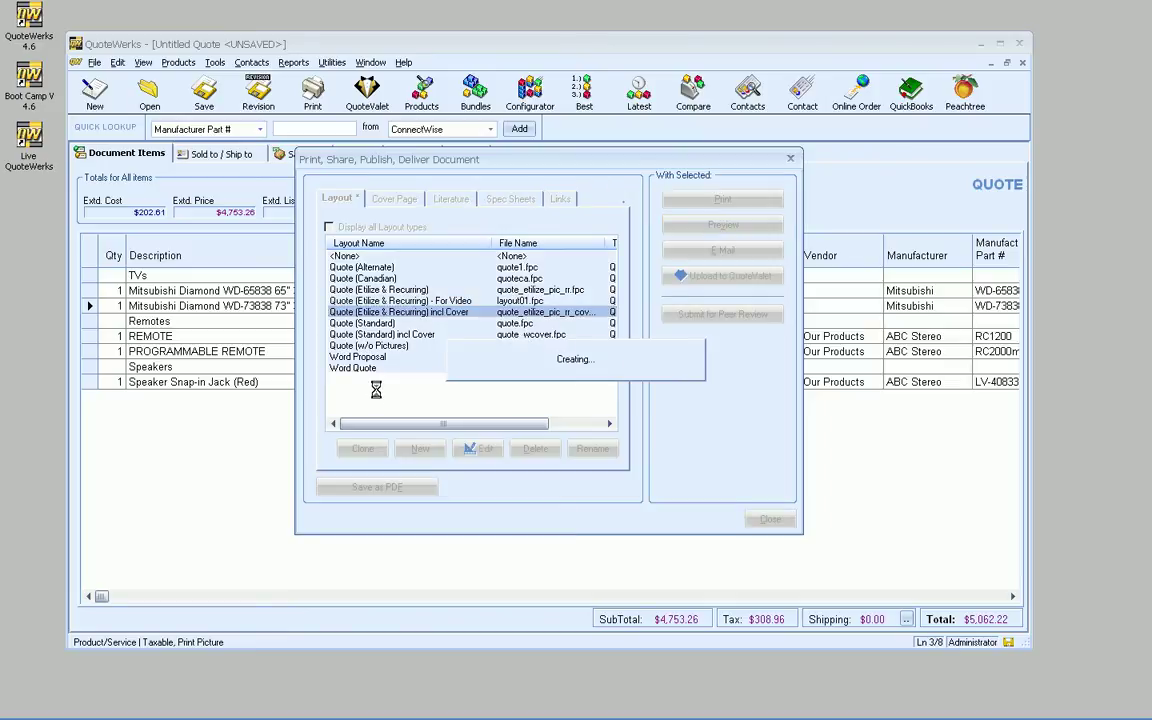
scroll(373, 395, down, 15)
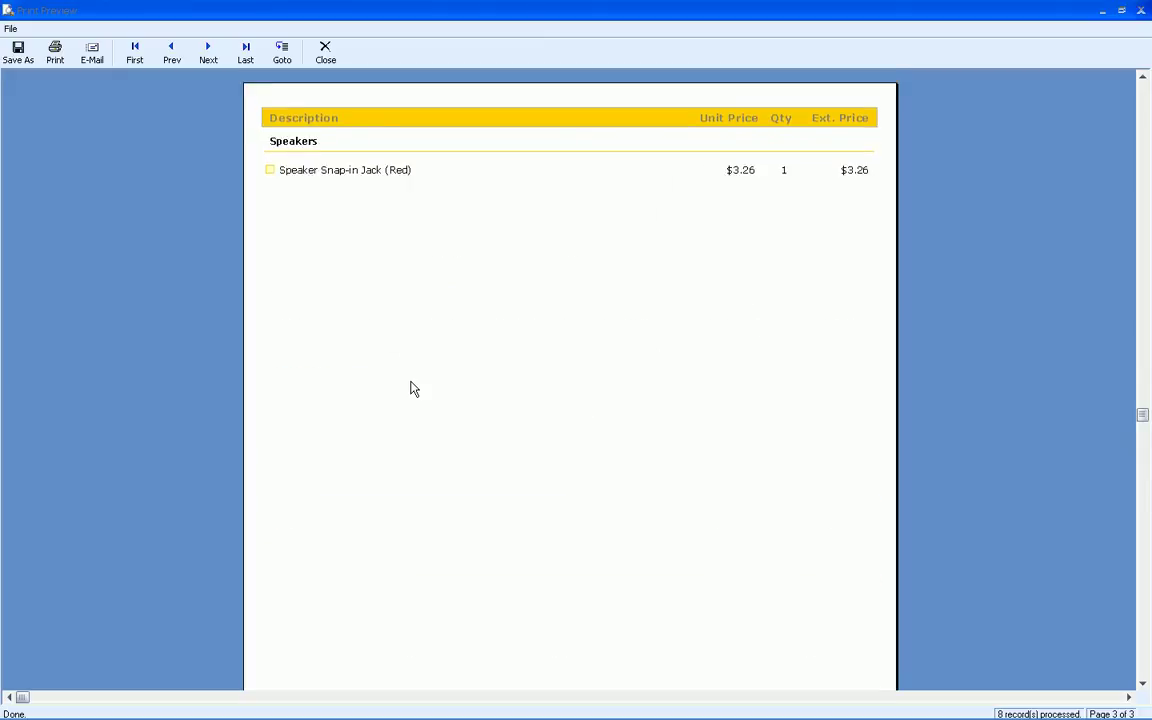
scroll(411, 386, down, 5)
scroll(316, 190, up, 1)
click(325, 52)
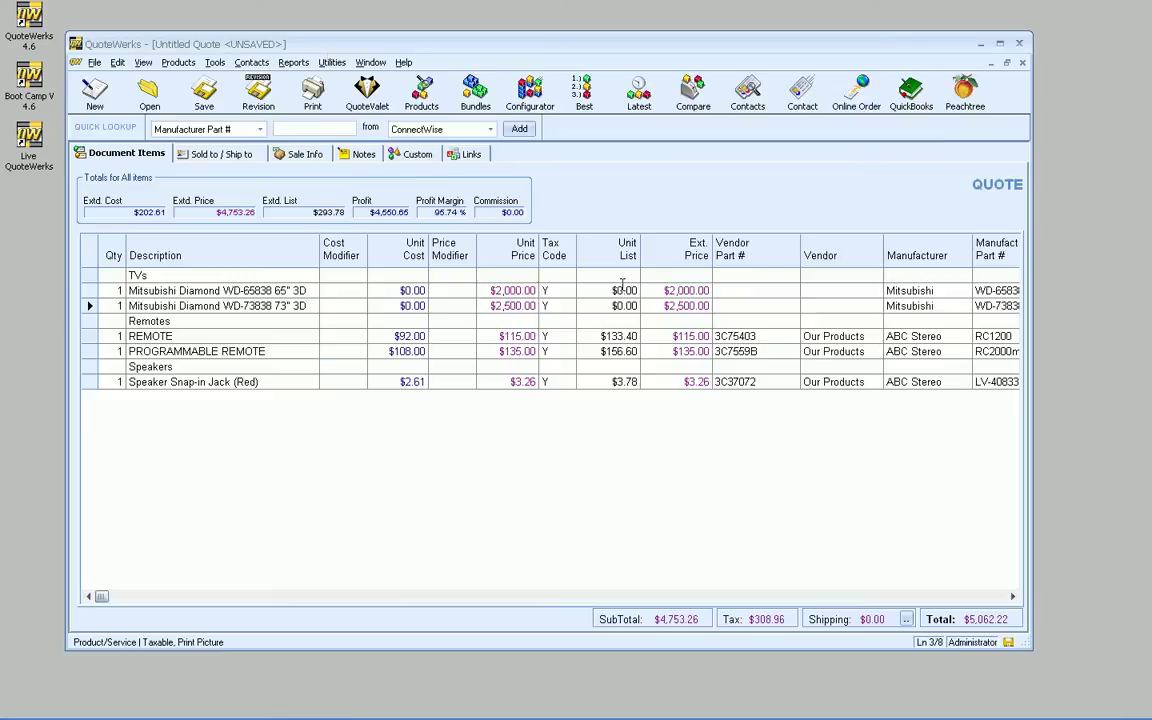
- Open the Quote (Etilize & Recurring) incl Cover layout for editing, examine its detail sections down to the report footers, and close it
click(305, 92)
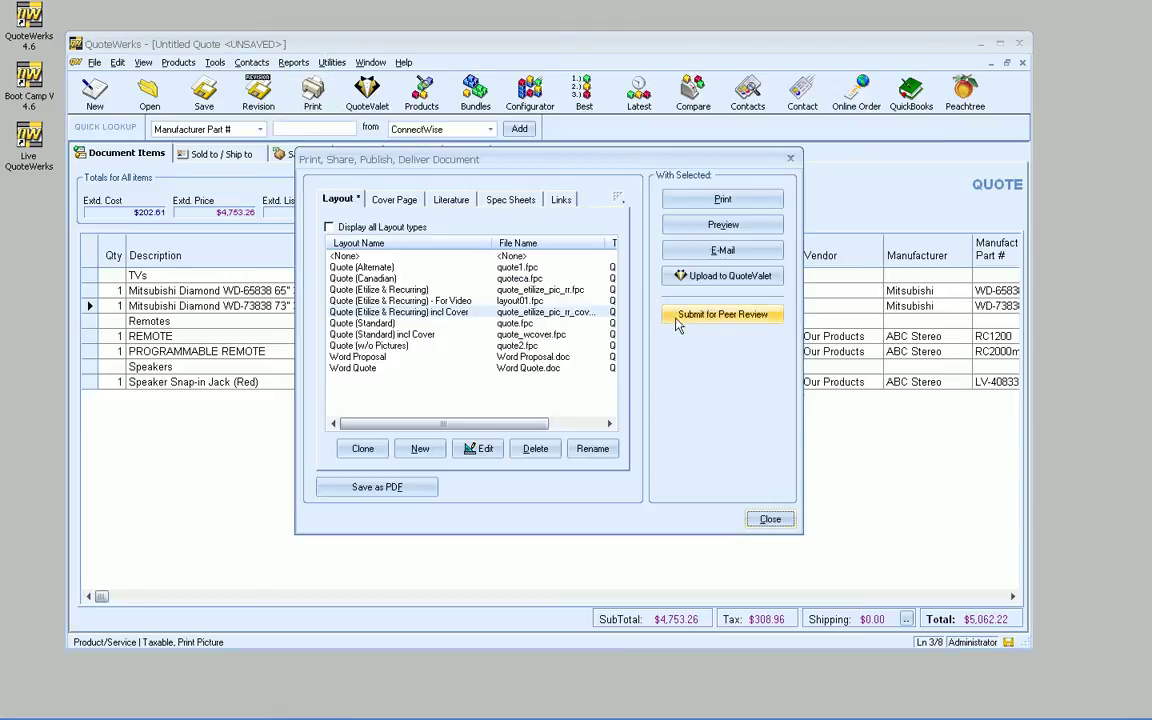
click(479, 448)
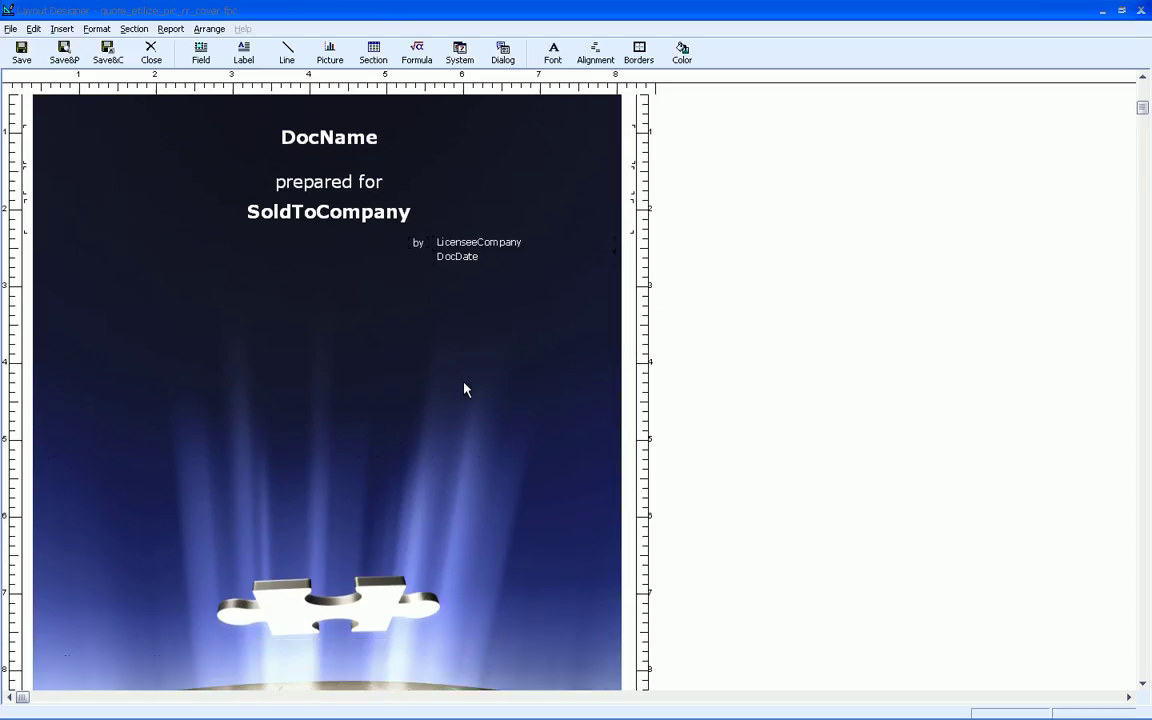
scroll(464, 389, down, 10)
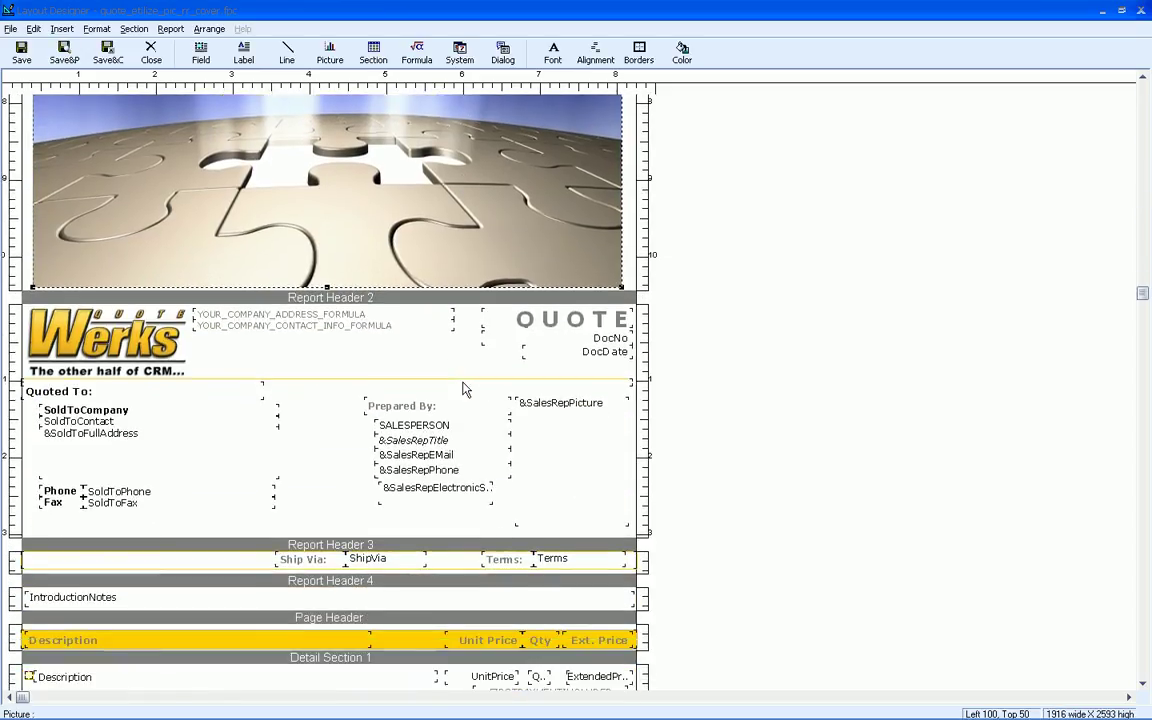
scroll(464, 389, down, 10)
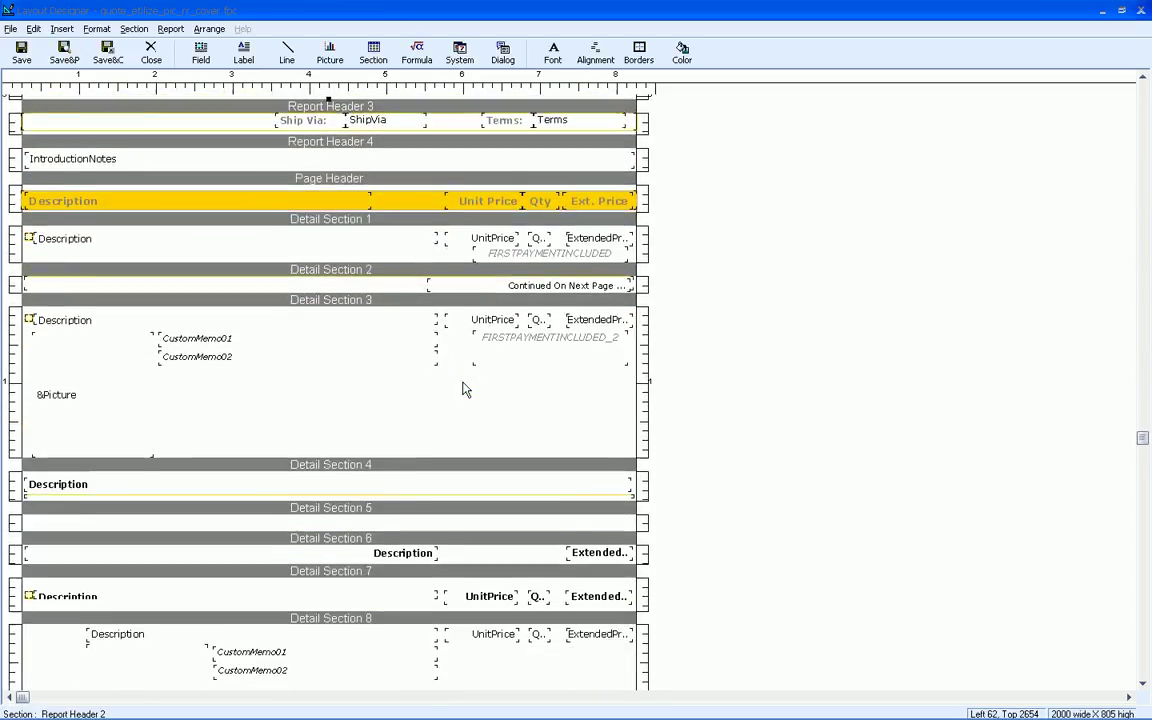
scroll(464, 389, down, 8)
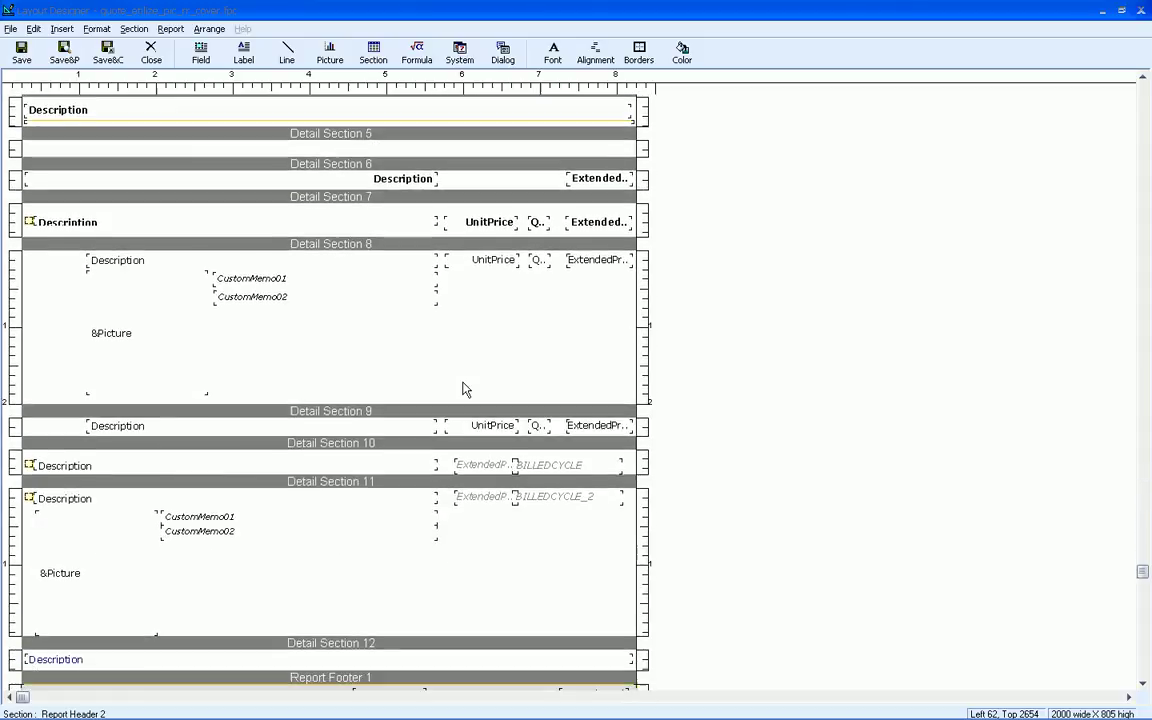
scroll(464, 389, down, 3)
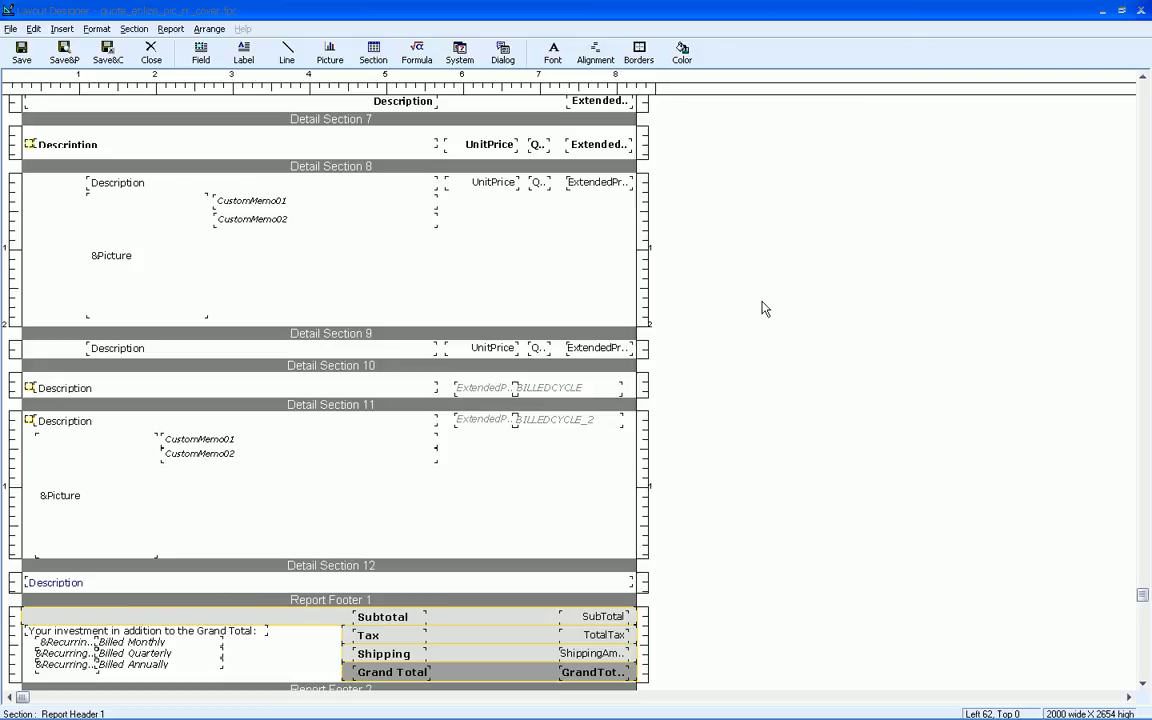
scroll(757, 305, down, 1)
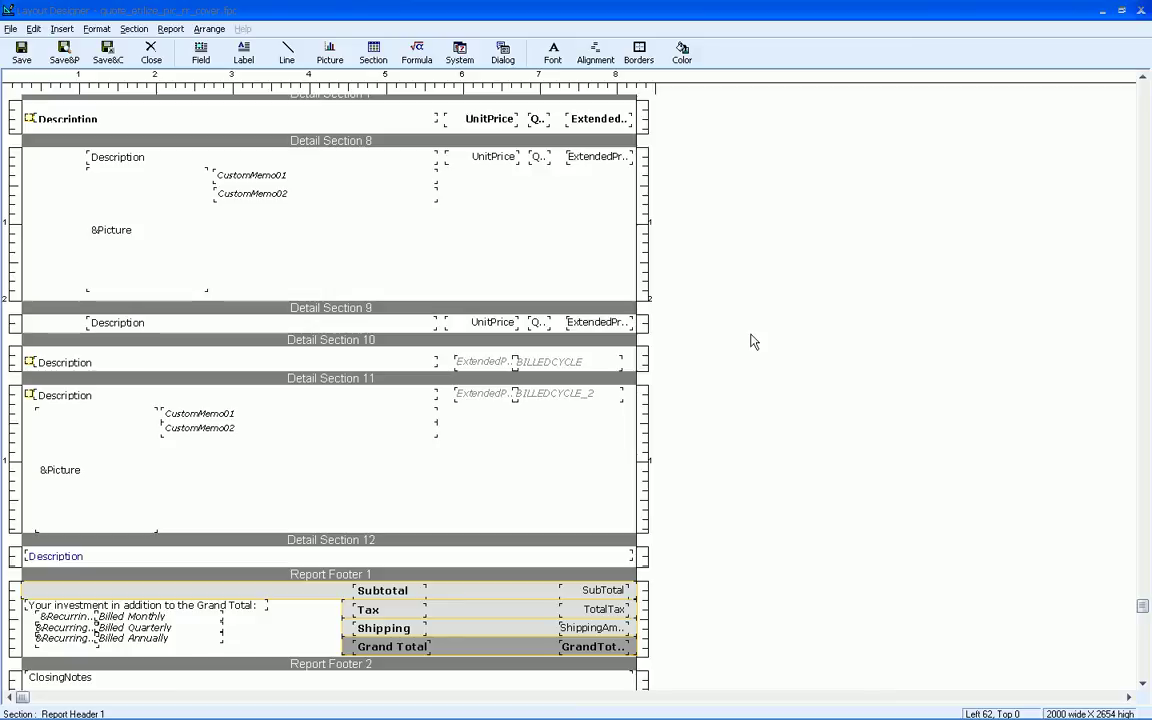
scroll(753, 340, down, 2)
scroll(753, 340, up, 4)
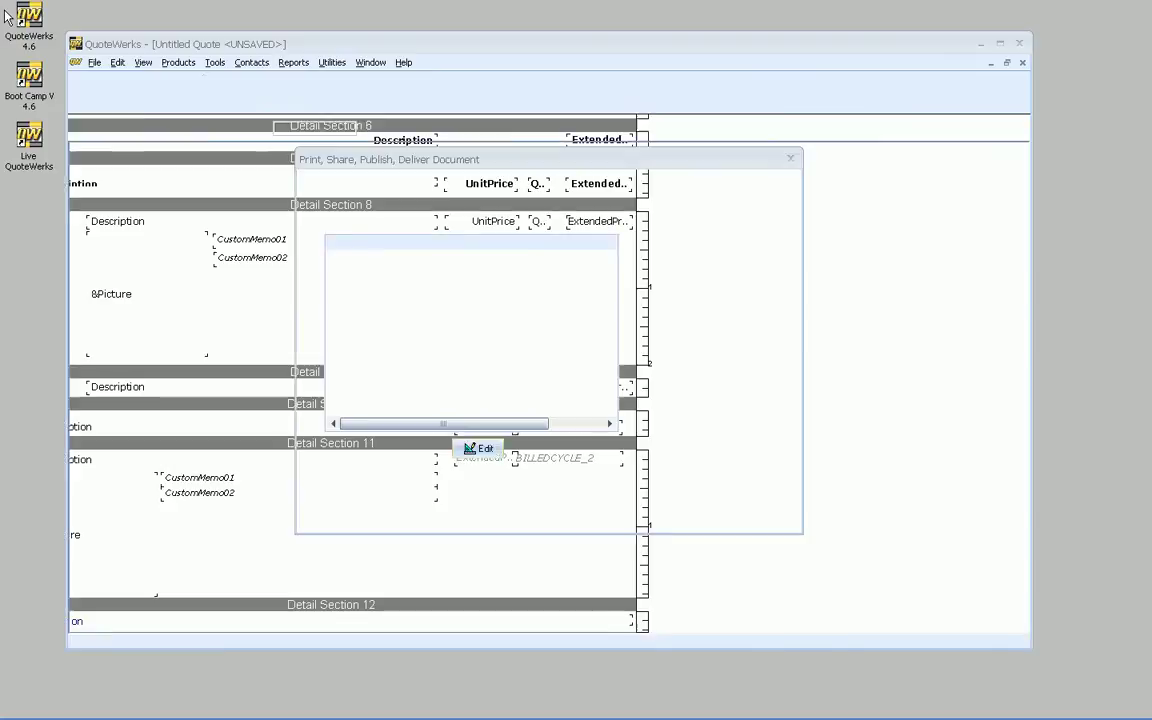
double_click(8, 12)
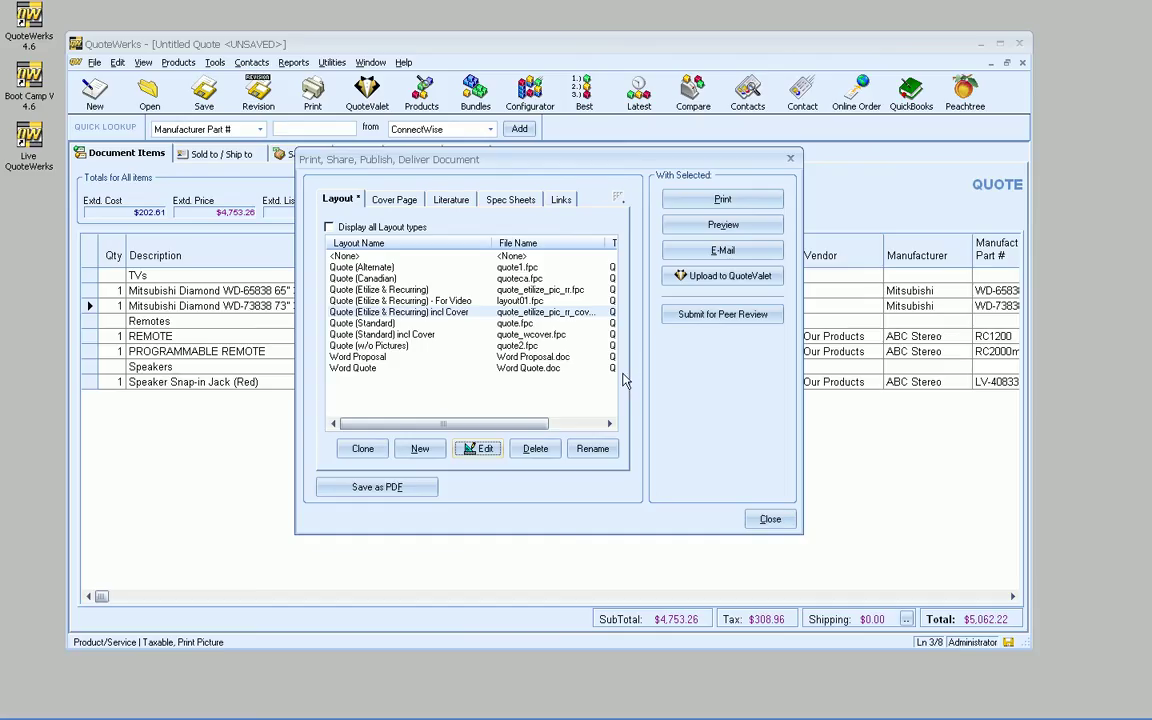